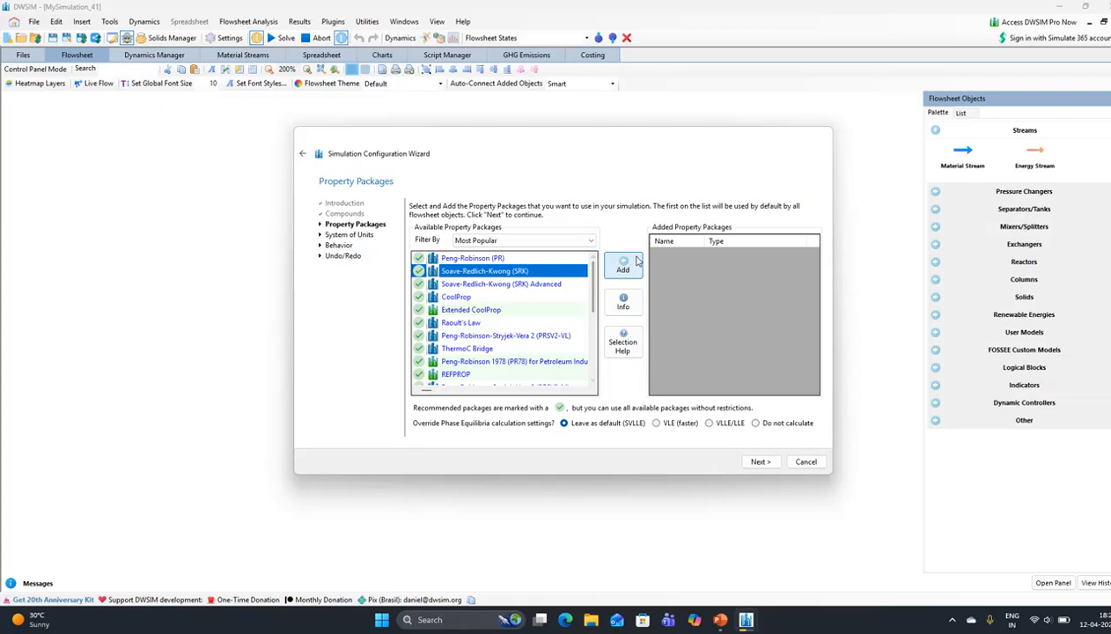
Choose the C5 system of units and finish the simulation wizard, accepting the behavior and undo/redo defaults
left_click(761, 462)
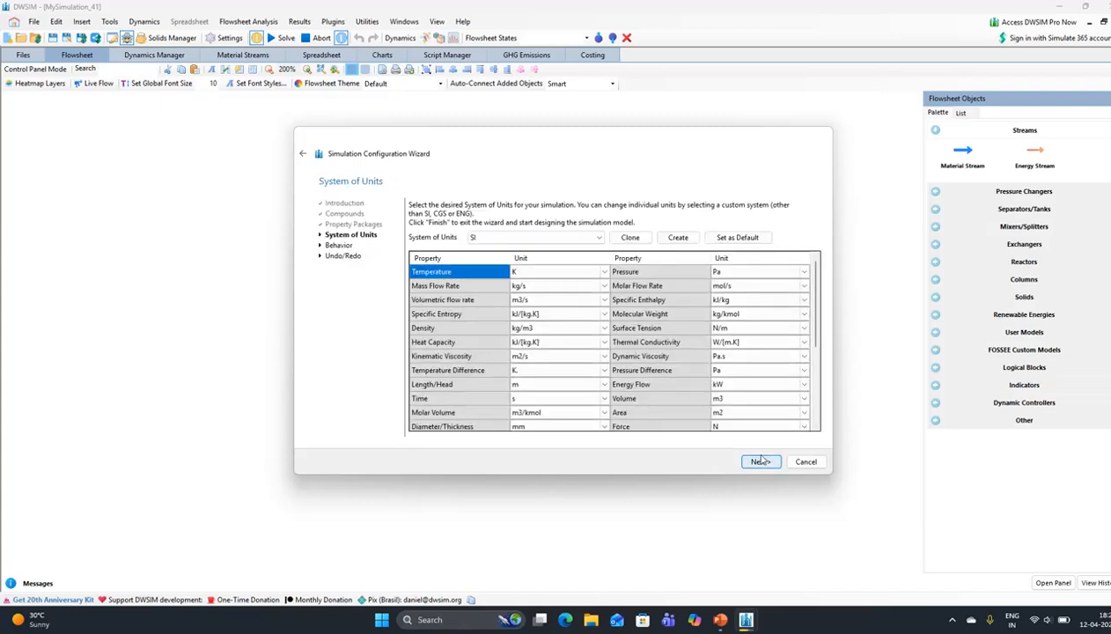
left_click(538, 237)
left_click(485, 319)
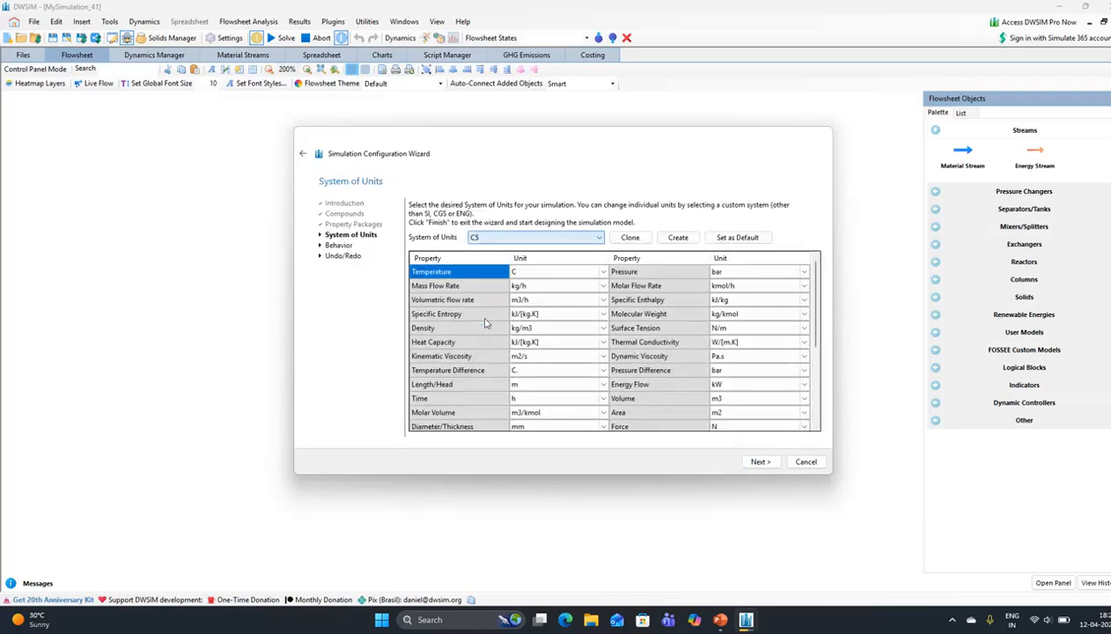
left_click(759, 462)
left_click(769, 464)
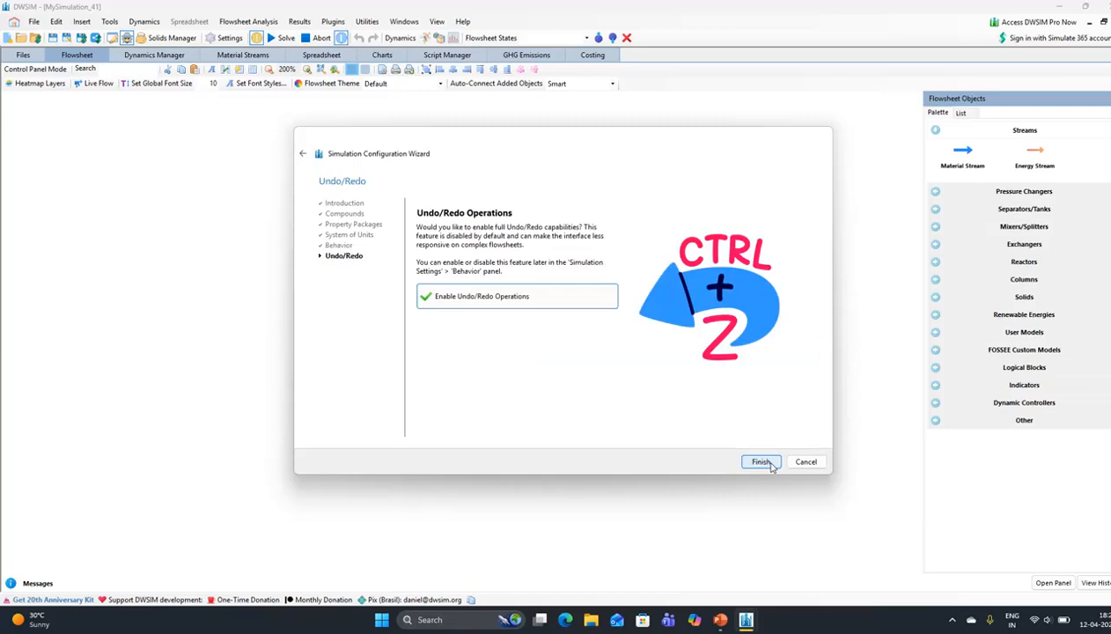
left_click(762, 462)
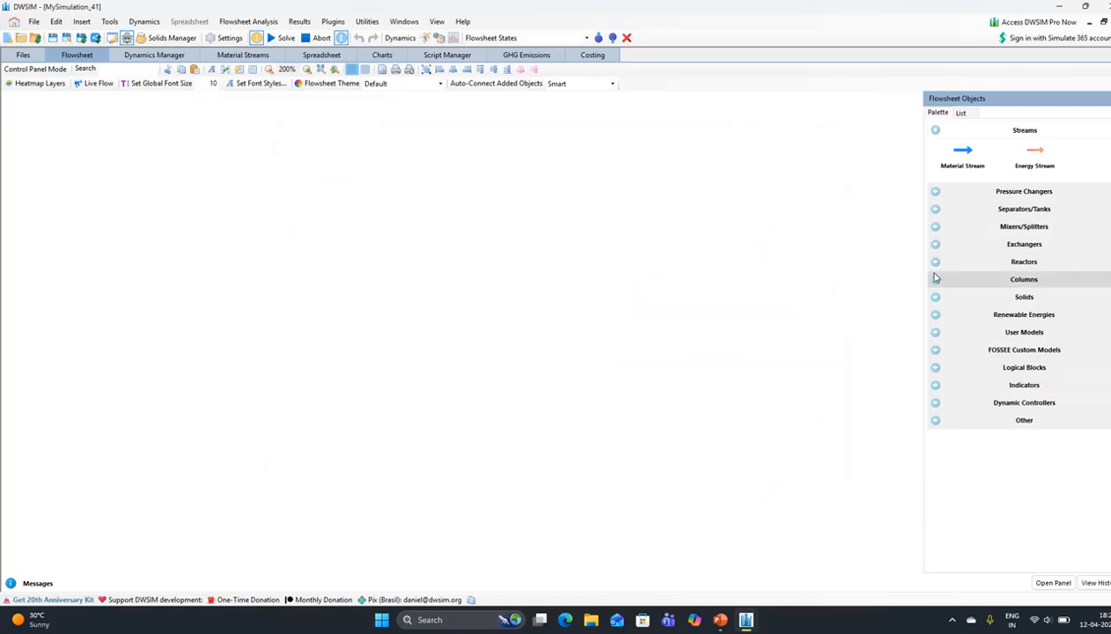
Deactivate the flowsheet solver and place a heat exchanger with its auto-connected streams on the flowsheet
left_click(935, 244)
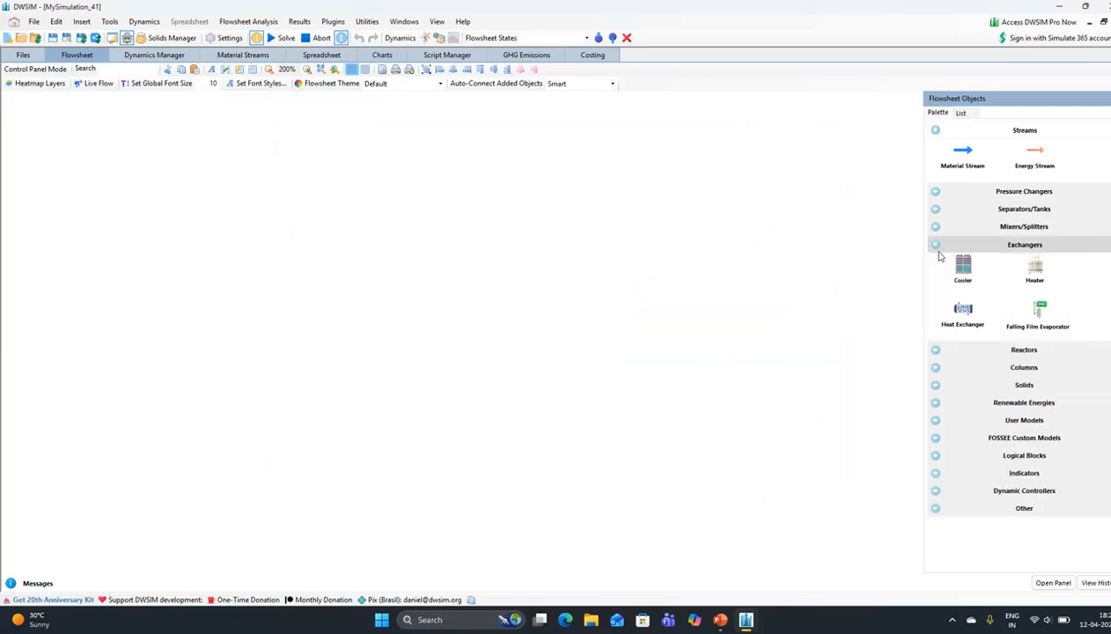
left_click(255, 39)
left_click_drag(965, 313, 423, 182)
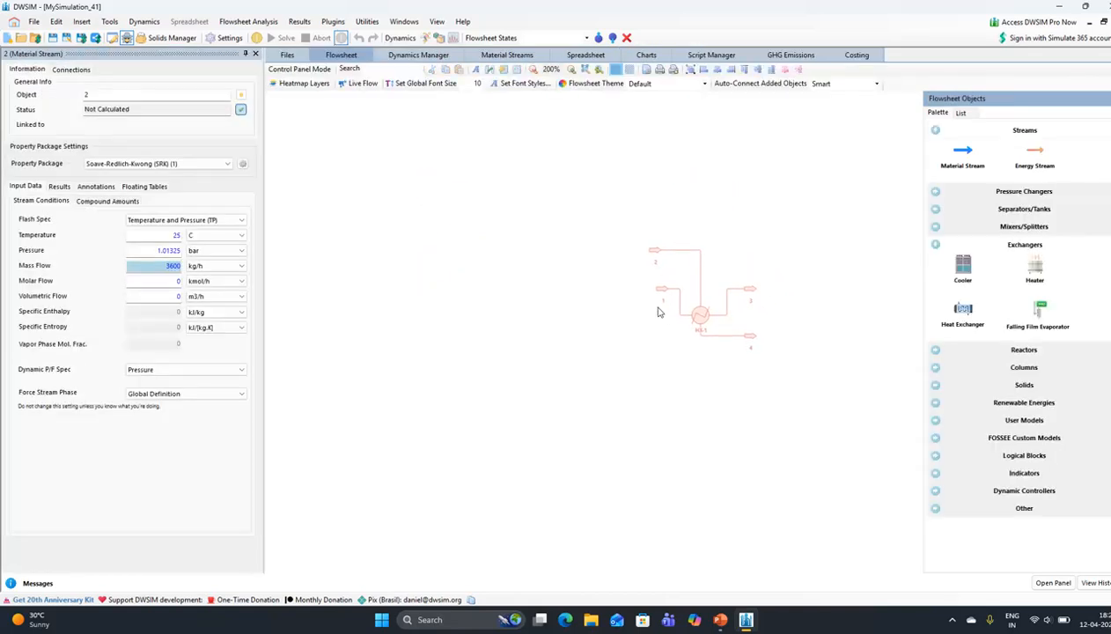
Reposition inlet stream 1 and outlet stream 4 lower and farther away from the heat exchanger
left_click_drag(657, 289, 636, 373)
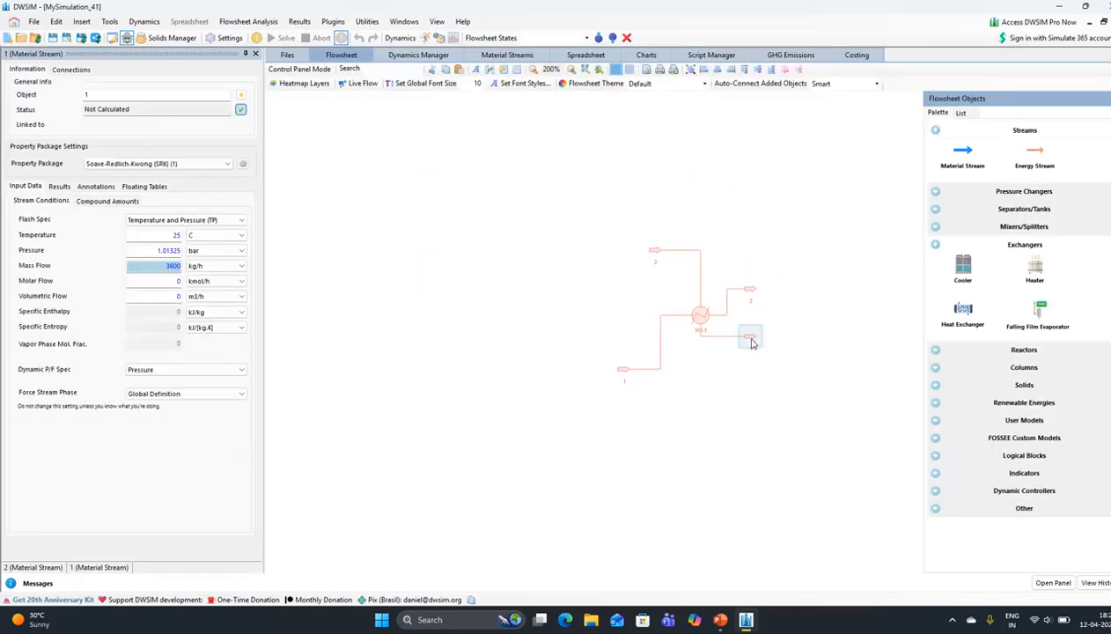
left_click_drag(748, 335, 765, 382)
left_click_drag(623, 378, 608, 377)
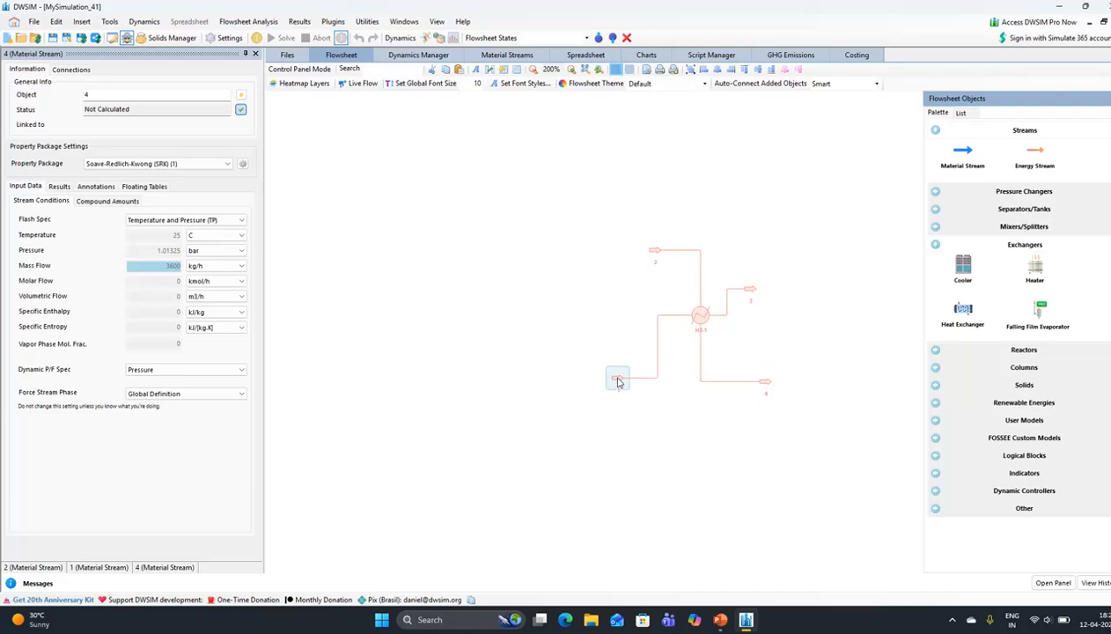
Rename inlet stream 1 as water
left_click(124, 96)
key("BackSpace")
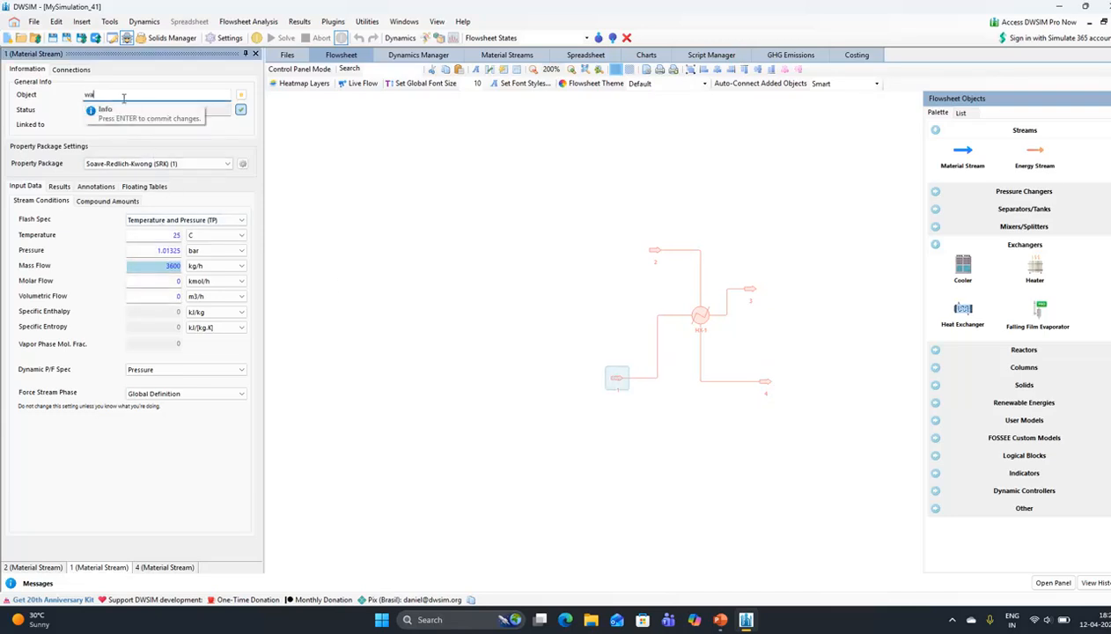
key("Return")
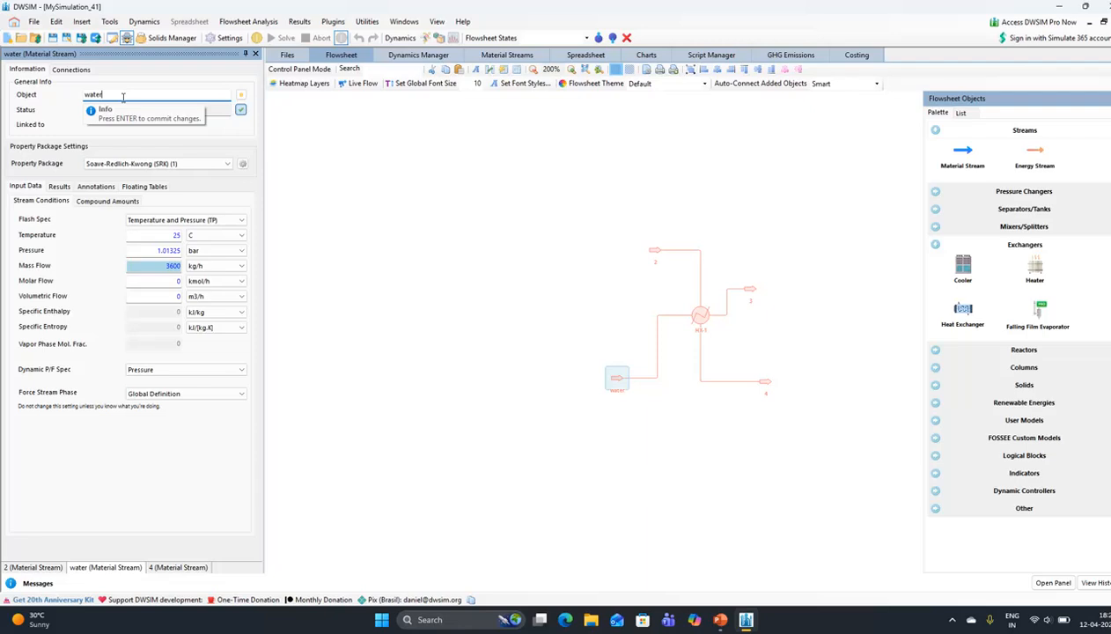
type("/steam")
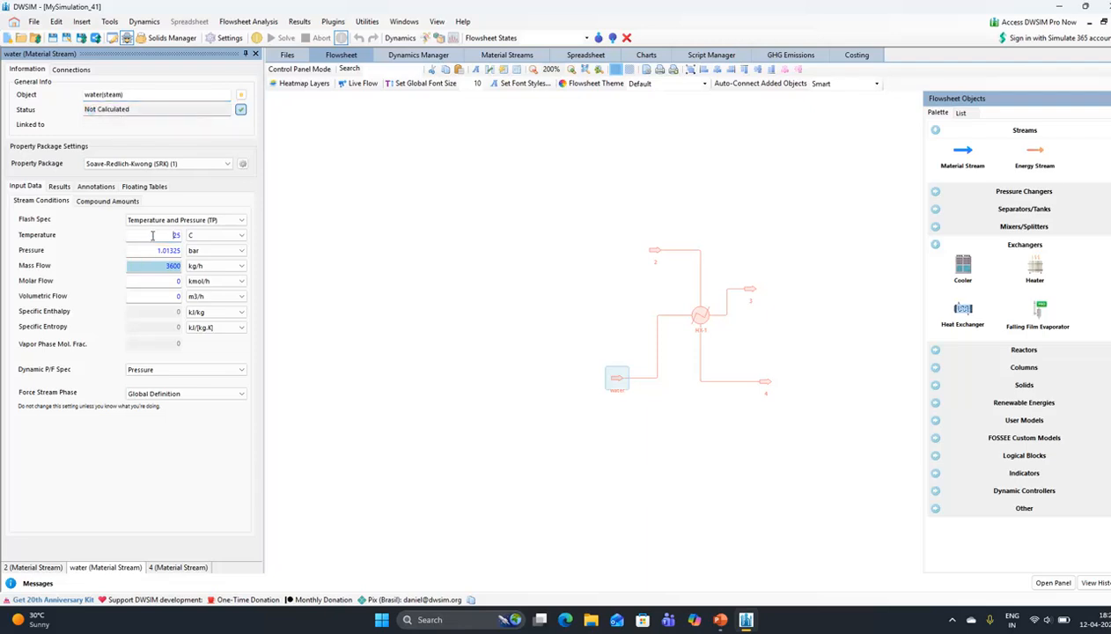
Set the water stream's temperature to 100 C and its mass flow to 50 kg/h
type("100")
key("Return")
left_click_drag(161, 266, 193, 267)
type("50")
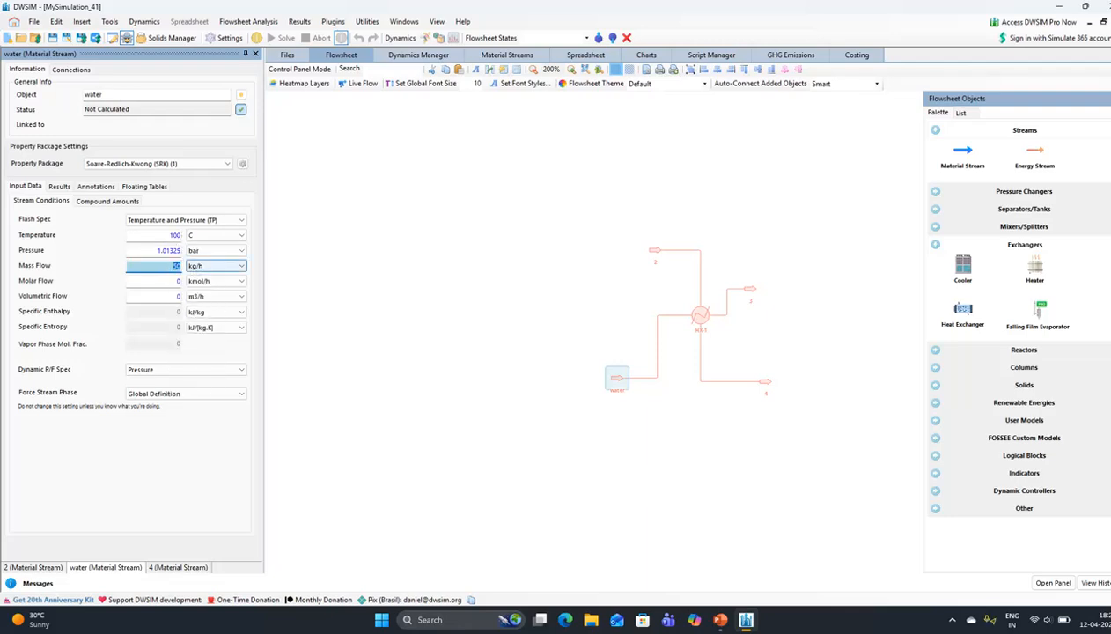
Set the water stream's mole fractions to 1 for Water and 0 for Benzene, and accept the composition
left_click(107, 201)
left_click(152, 267)
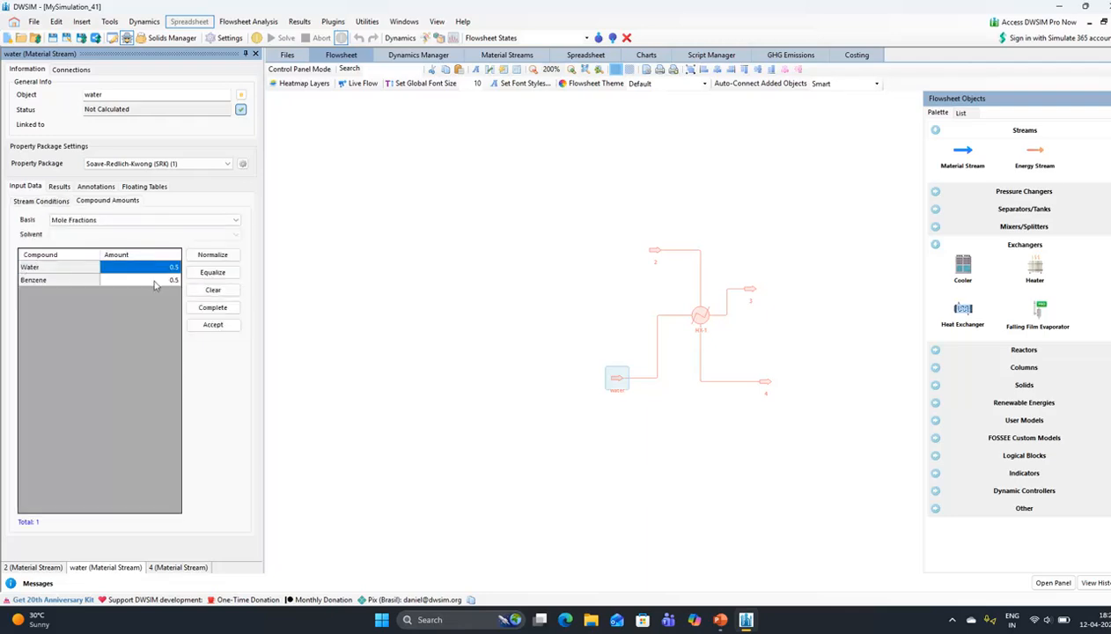
left_click(154, 281)
type("0")
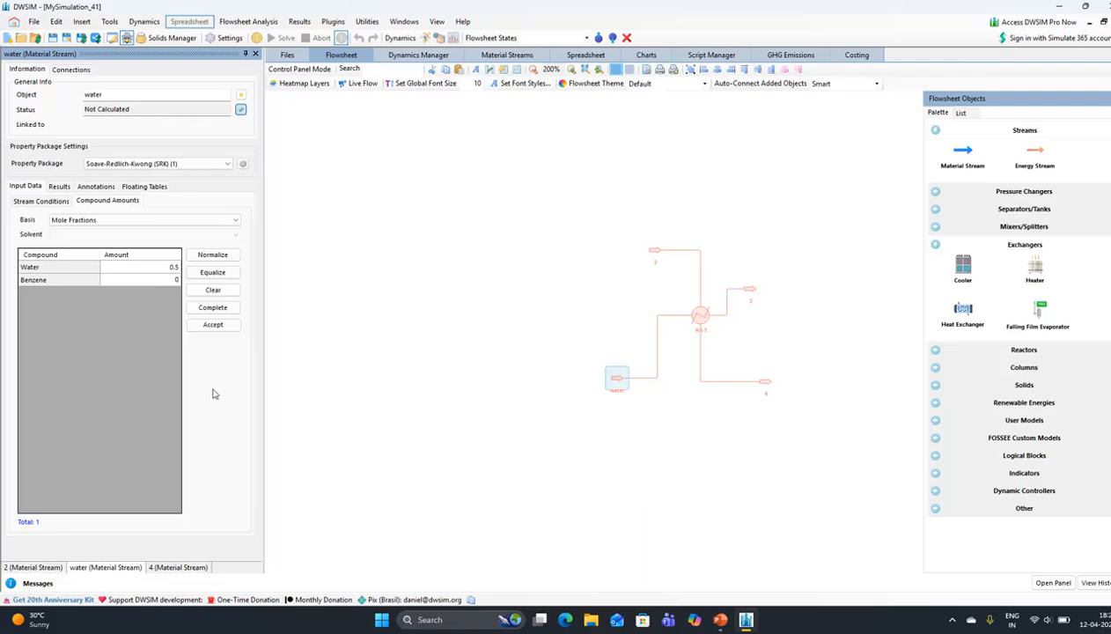
left_click(212, 328)
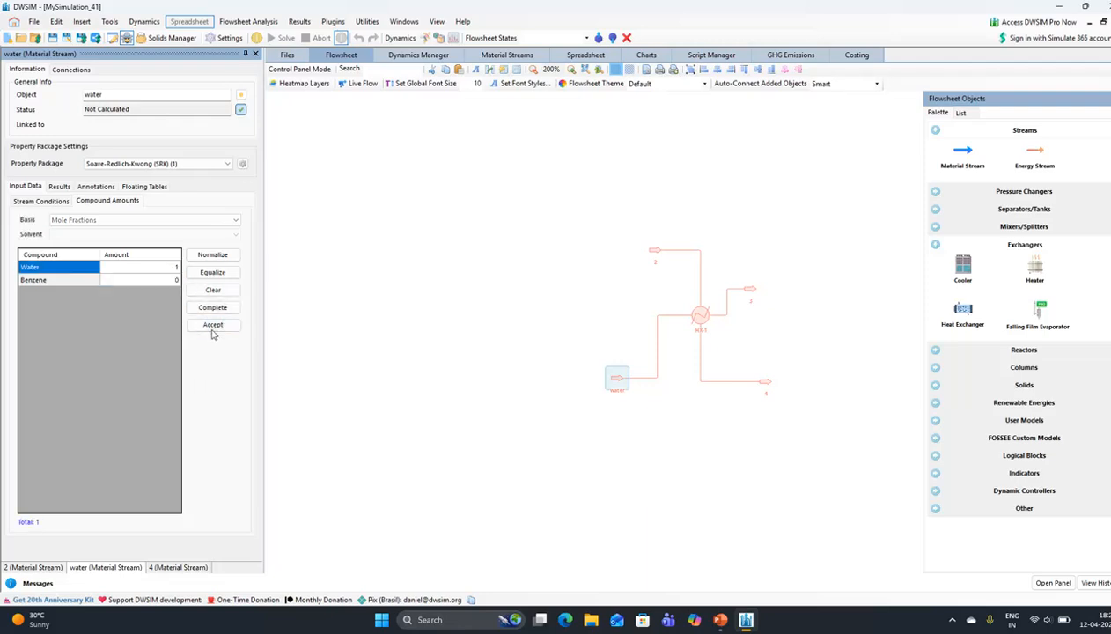
left_click(55, 201)
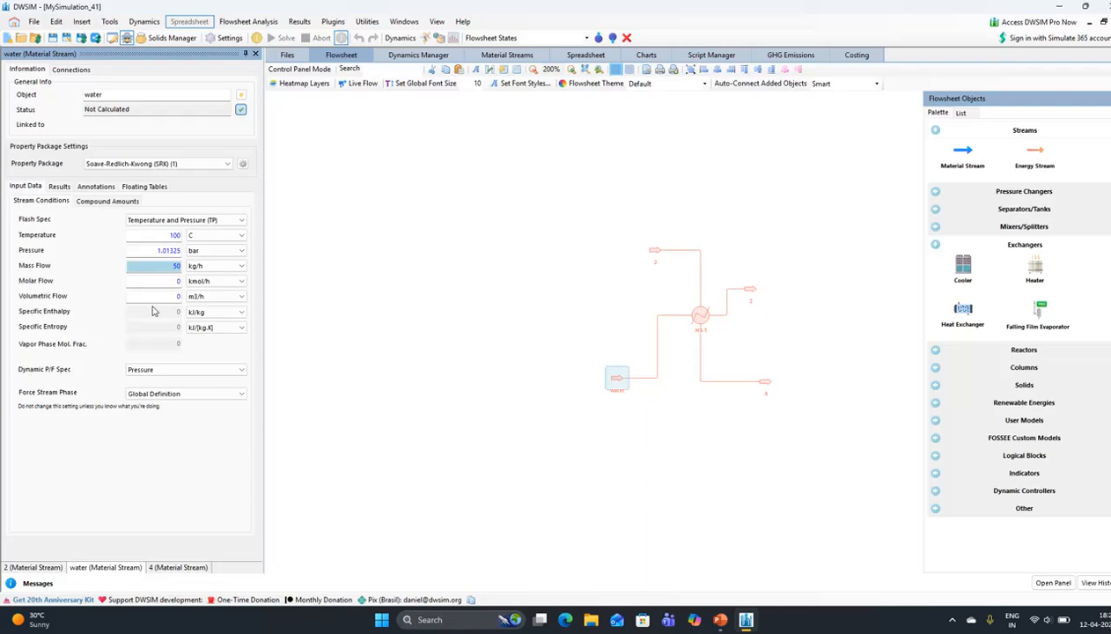
left_click(299, 304)
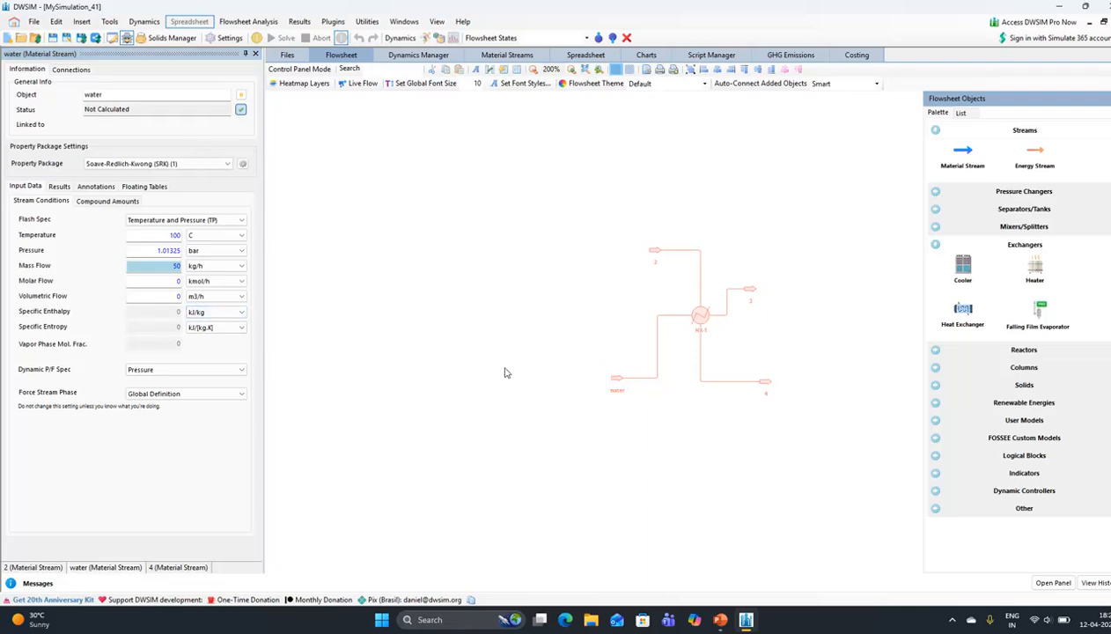
Move inlet stream 2 farther from the heat exchanger and clear its name
left_click_drag(652, 255, 585, 251)
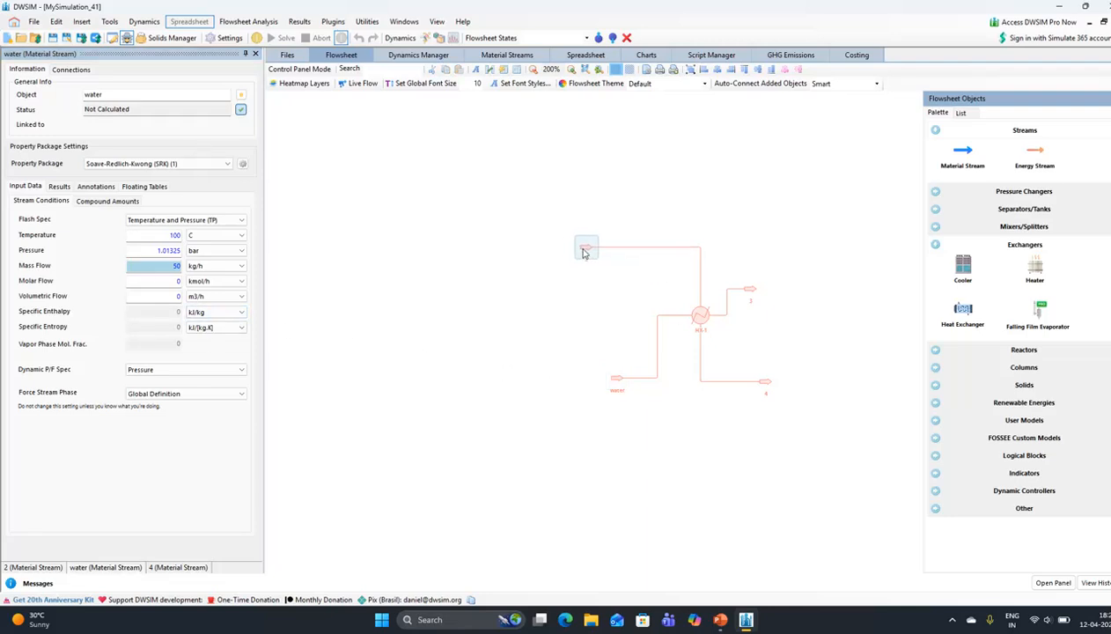
left_click(99, 94)
key("BackSpace")
type("methanol")
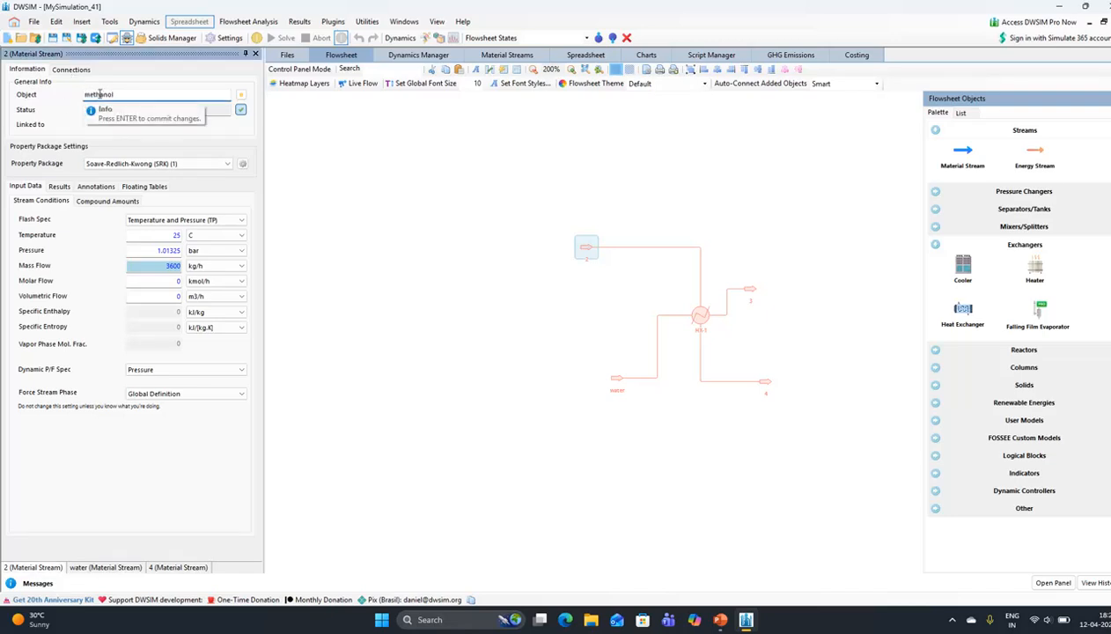
key("BackSpace")
key("BackSpace")
key("BackSpace")
key("BackSpace")
key("BackSpace")
key("BackSpace")
key("BackSpace")
key("BackSpace")
Name the upper inlet stream Benzne(cold)
key("Caps_Lock")
key("Caps_Lock")
type("Benz")
type("e")
type("n")
type("e(cold")
key("Return")
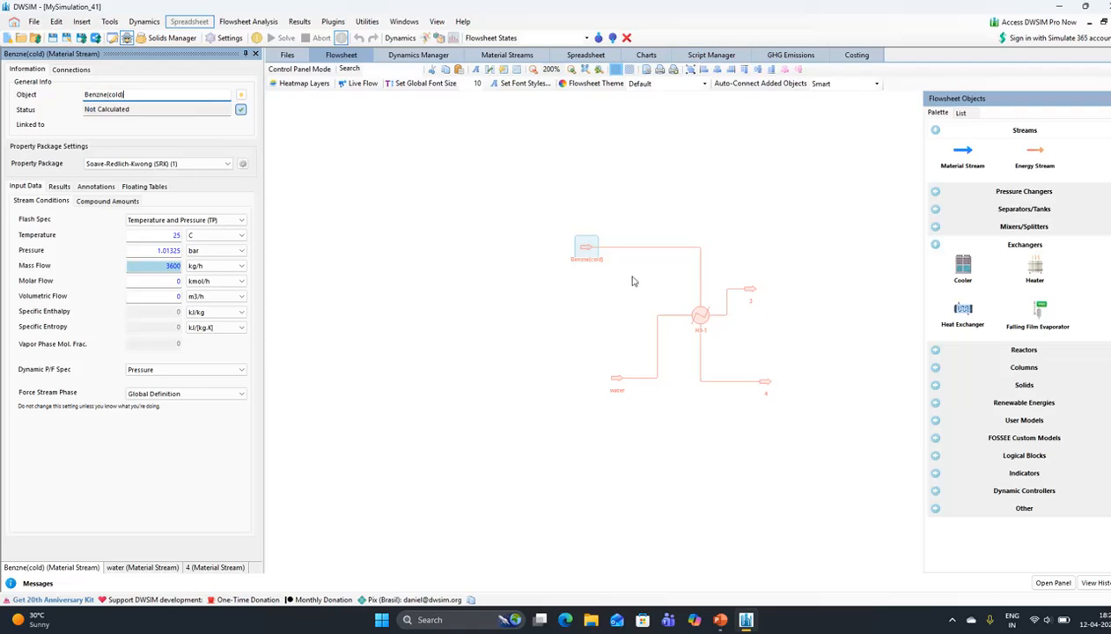
Move outlet stream 3 higher above the heat exchanger and rename it Water(liquid)
left_click_drag(748, 289, 773, 252)
left_click(773, 253)
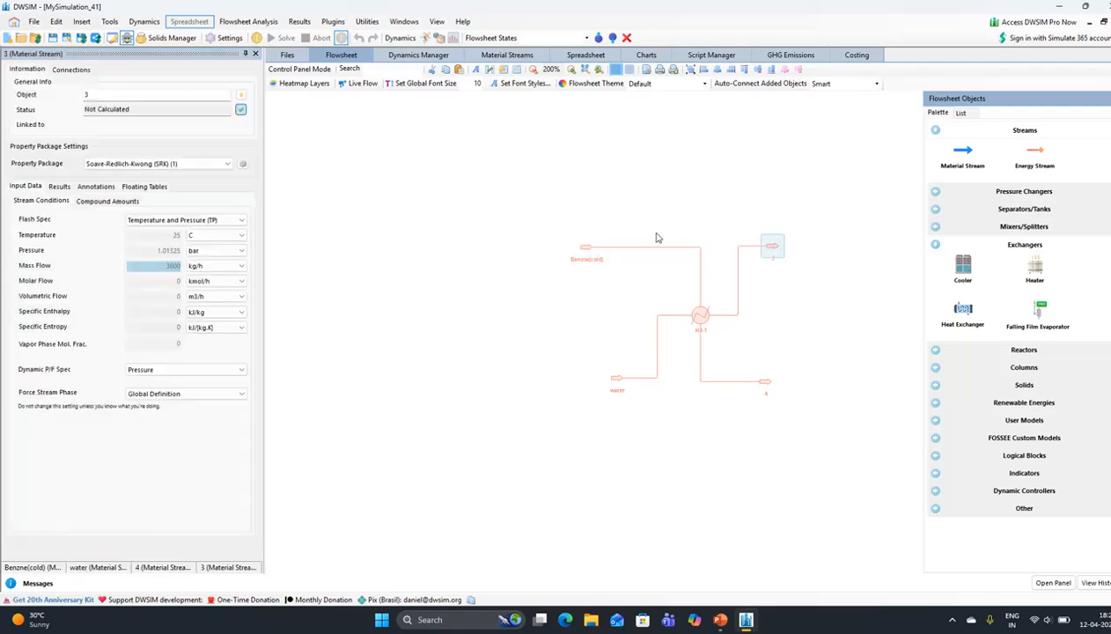
left_click(182, 94)
key("BackSpace")
key("Caps_Lock")
type("W")
key("Caps_Lock")
type("ater(liquid")
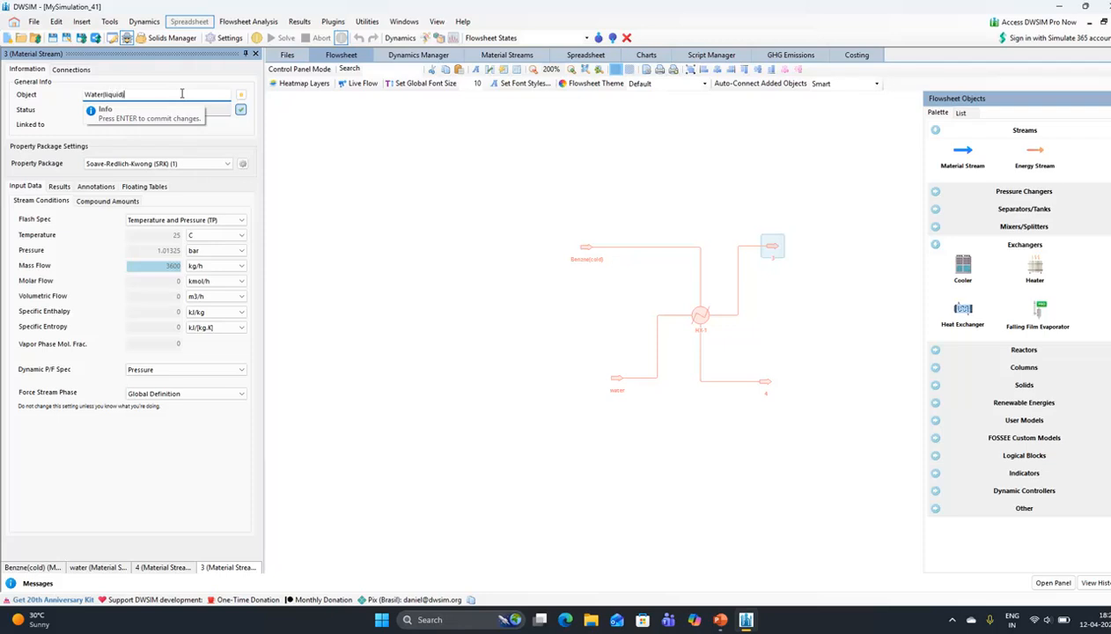
key("Return")
Rename outlet stream 4 as Benzne(Hot) and move the water inlet stream farther from the heat exchanger
left_click(765, 381)
left_click(115, 95)
key("BackSpace")
key("Caps_Lock")
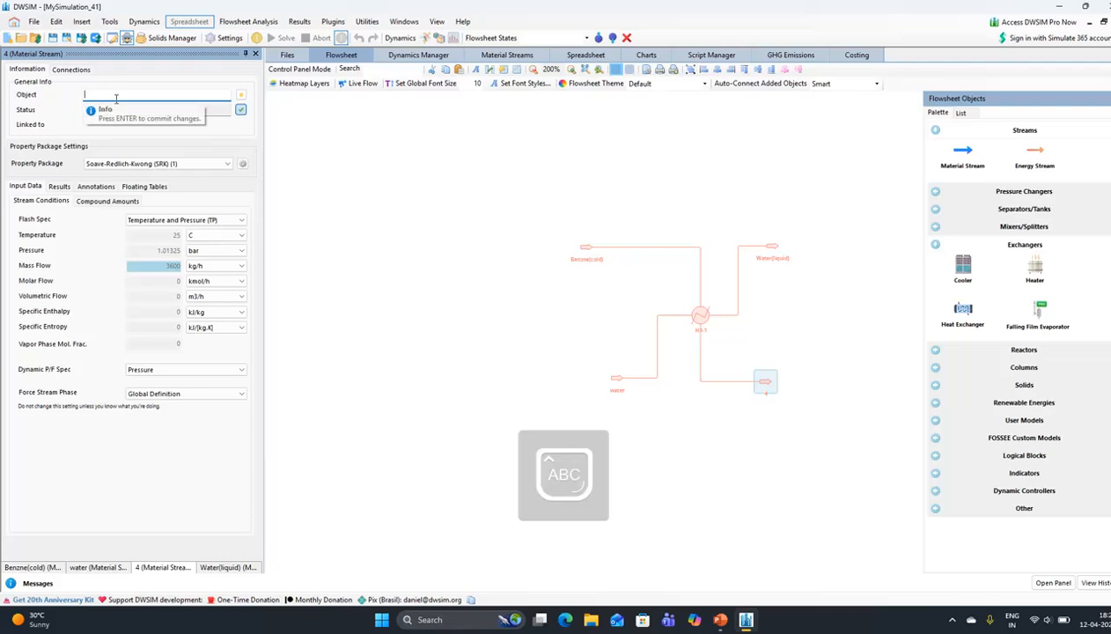
type("B")
key("Caps_Lock")
type("e")
key("Caps_Lock")
type("(H")
key("Caps_Lock")
type("e(Hot)")
key("Return")
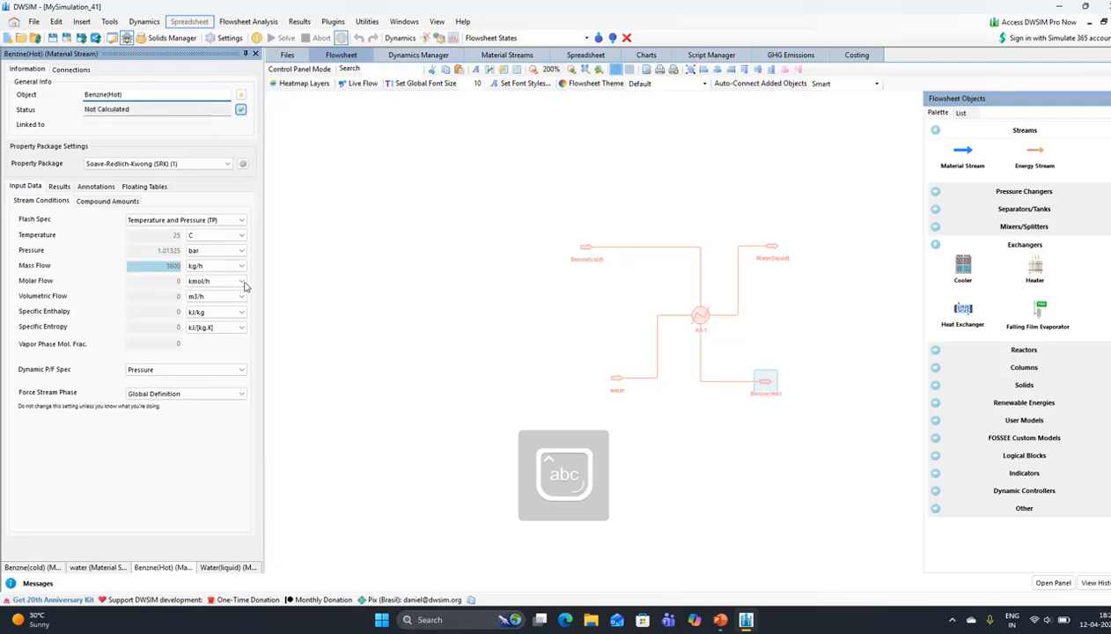
left_click(523, 337)
left_click_drag(612, 380, 553, 380)
Set the heat exchanger's calculation type to Shell and Tubes Exchanger Fouling Factor and its hot fluid outlet temperature to 100 C
left_click(679, 315)
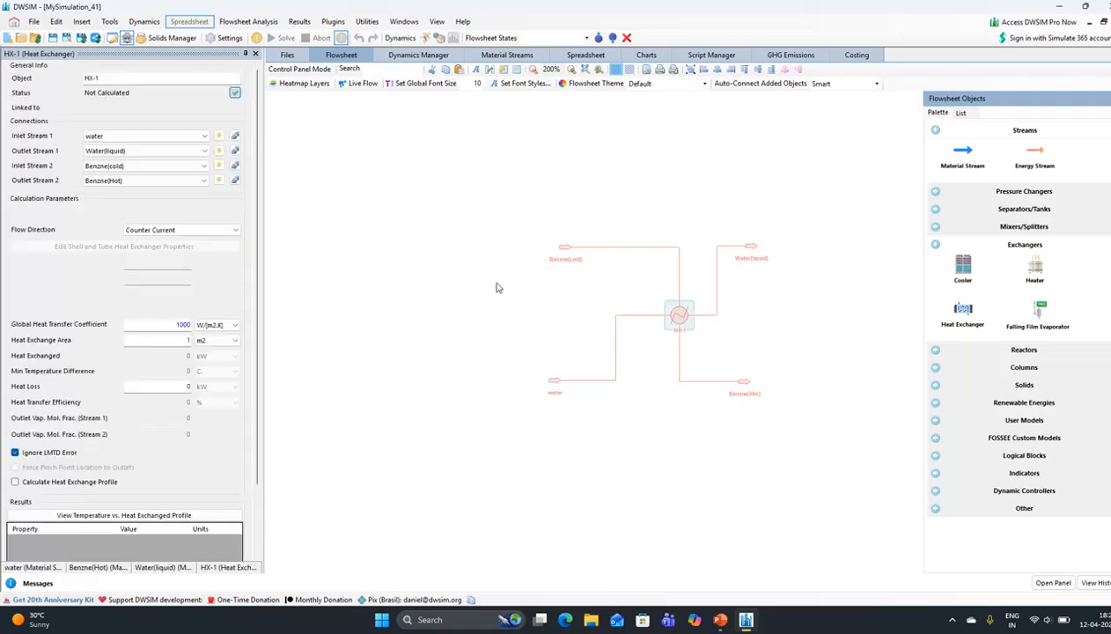
left_click(181, 213)
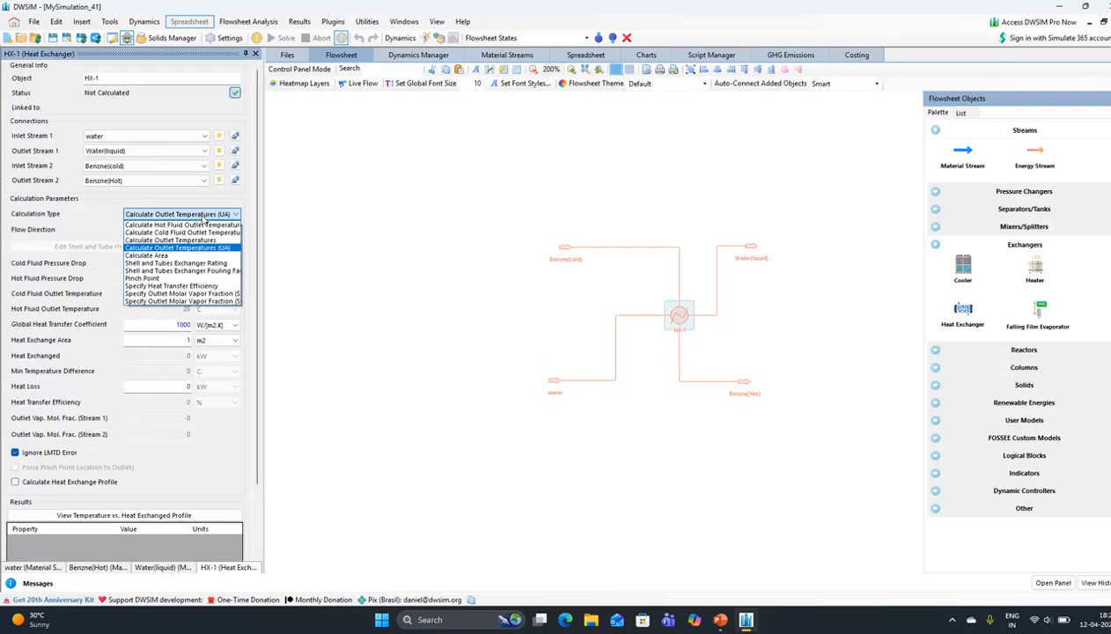
left_click(177, 271)
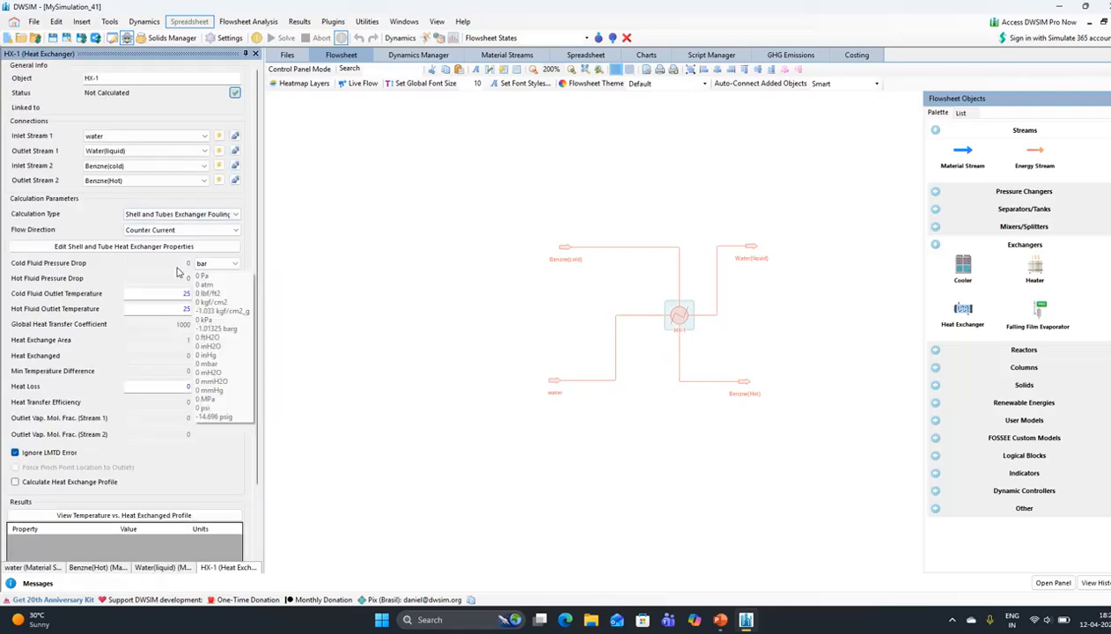
double_click(187, 309)
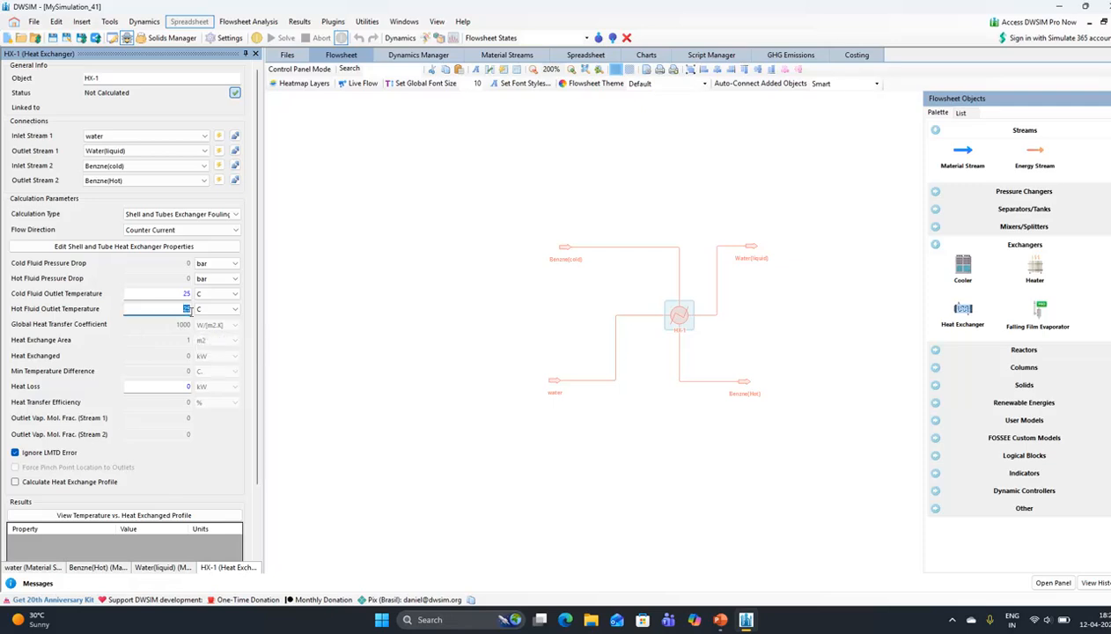
type("100")
left_click(331, 398)
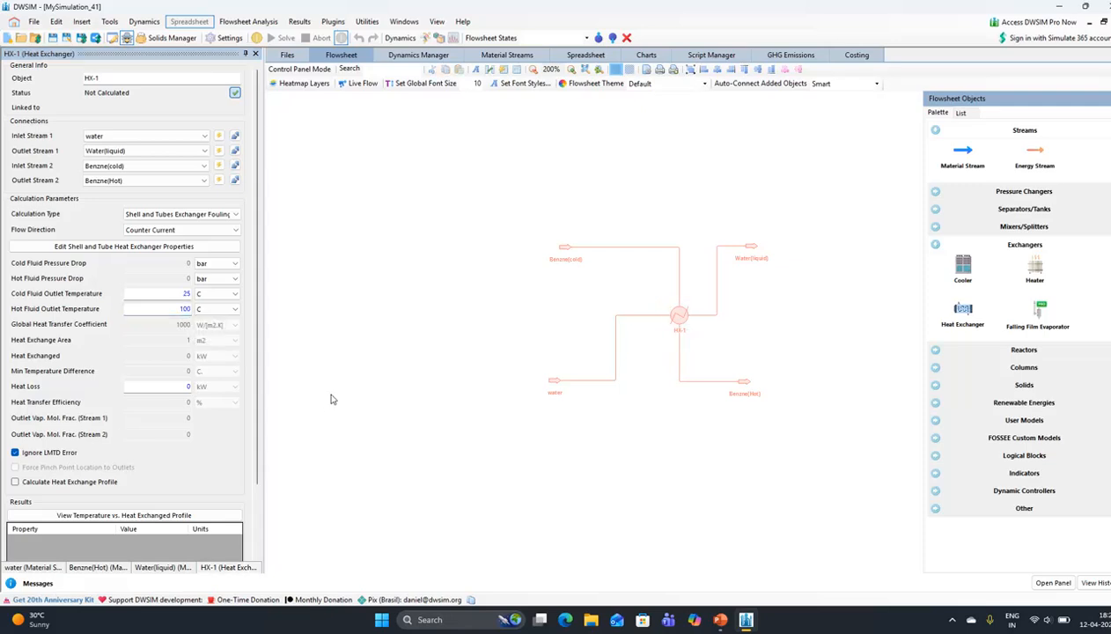
Review the shell and tube exchanger properties of HX-1, keeping the Triangle tube layout
left_click(181, 249)
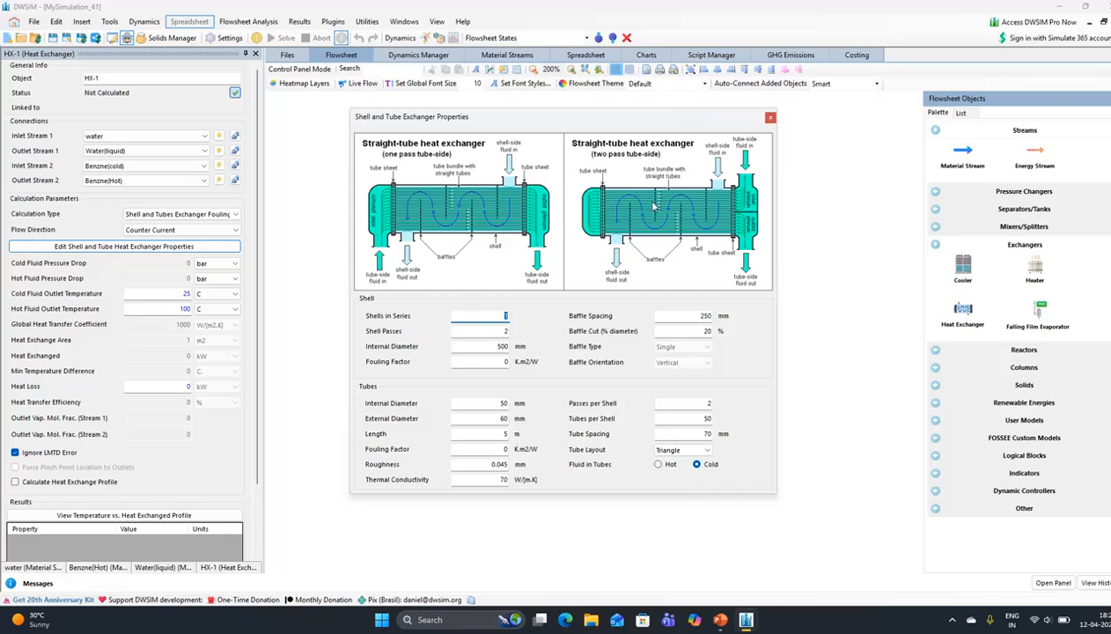
left_click(699, 450)
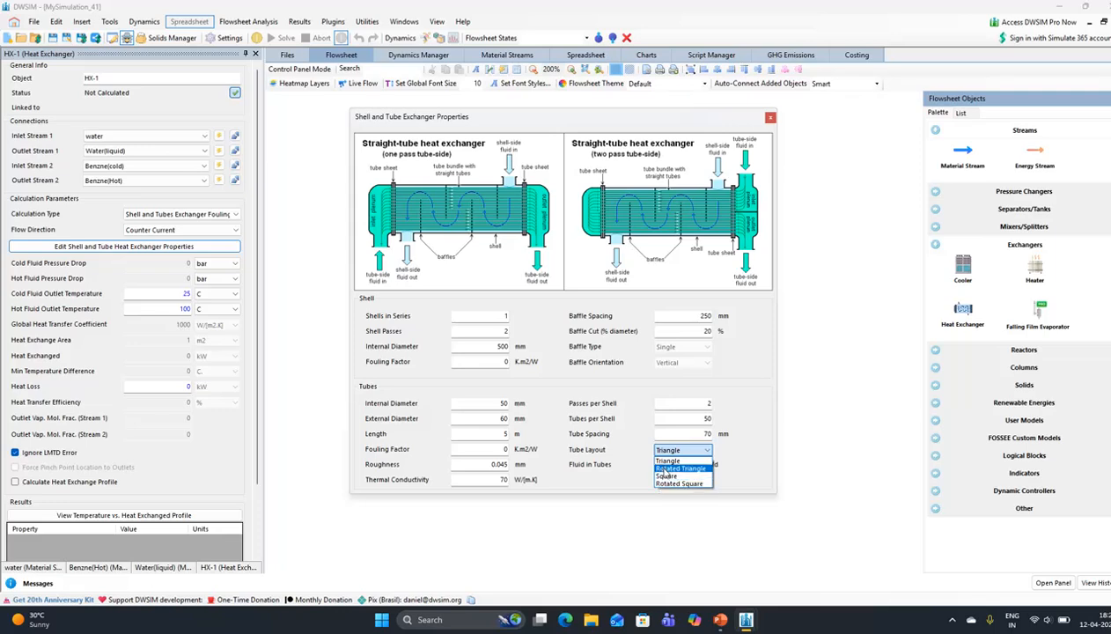
left_click(662, 461)
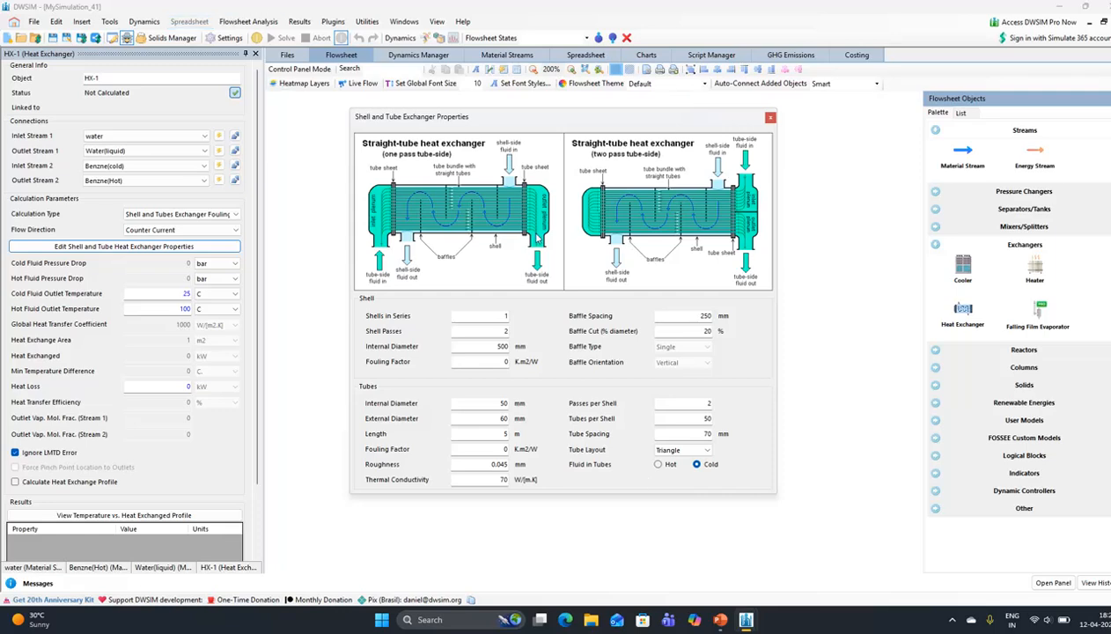
left_click(771, 118)
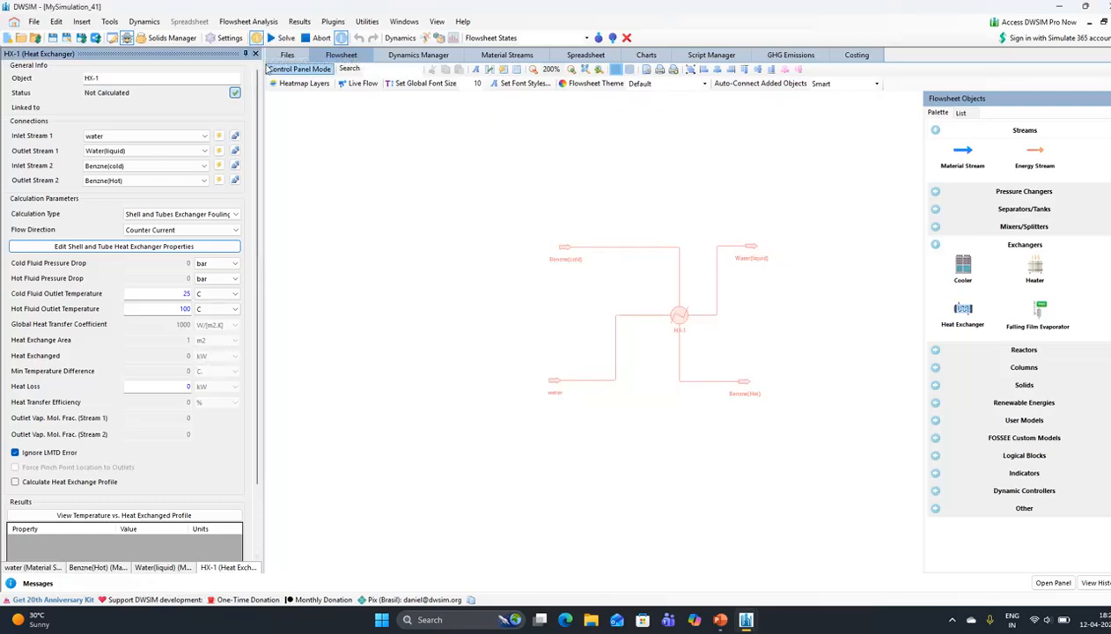
Solve the flowsheet and review the Benzne(cold) stream conditions and the water stream's conditions and compound amounts
left_click(286, 38)
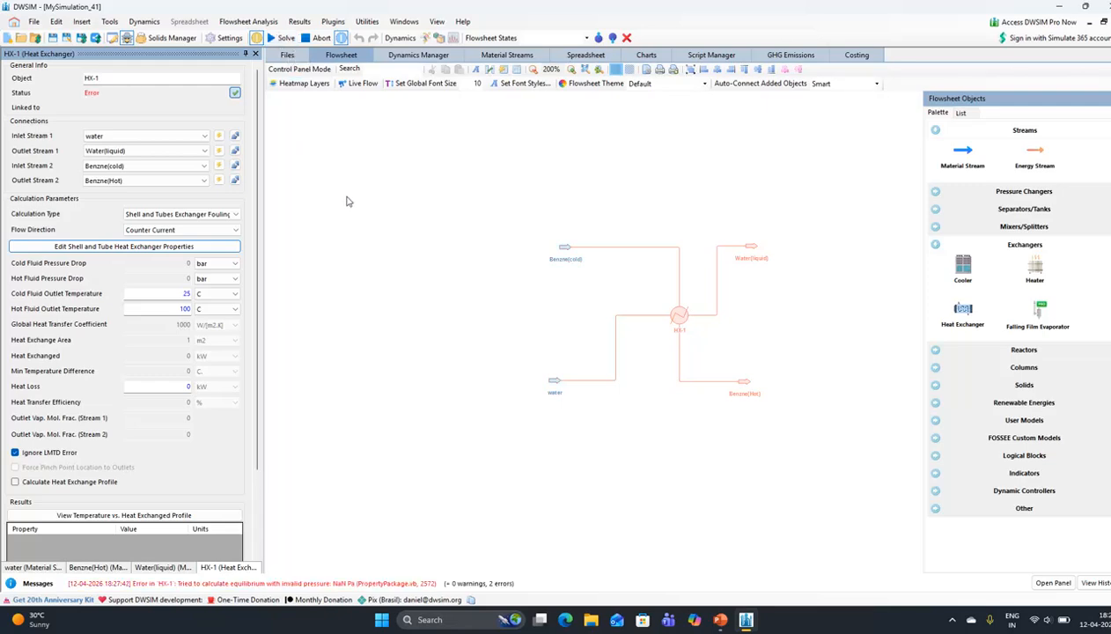
left_click(565, 250)
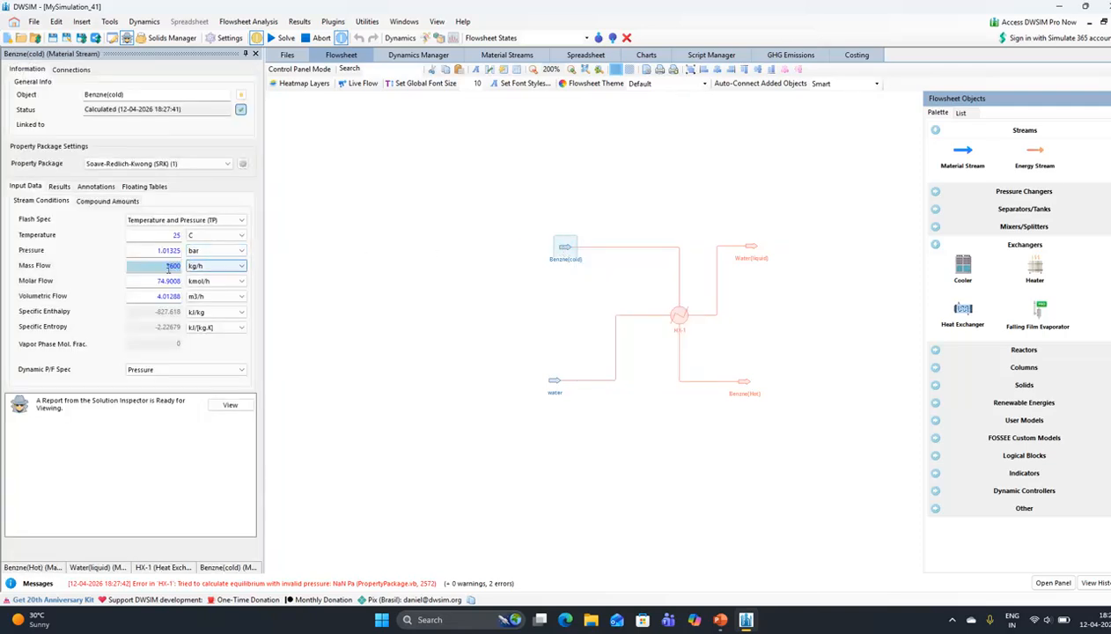
mouse_move(145, 277)
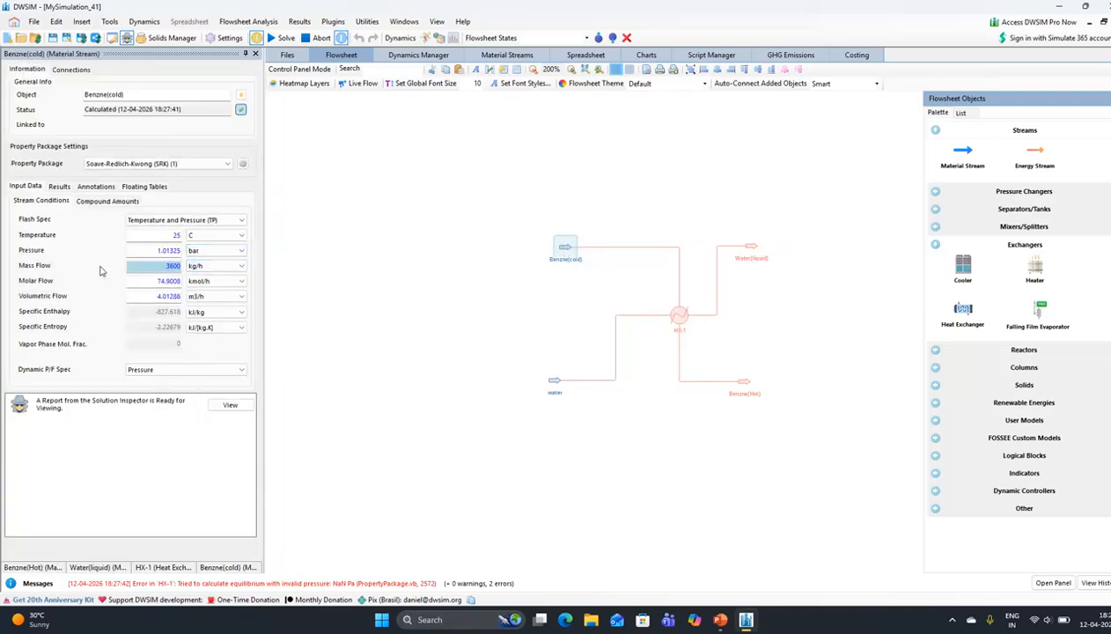
left_click(553, 382)
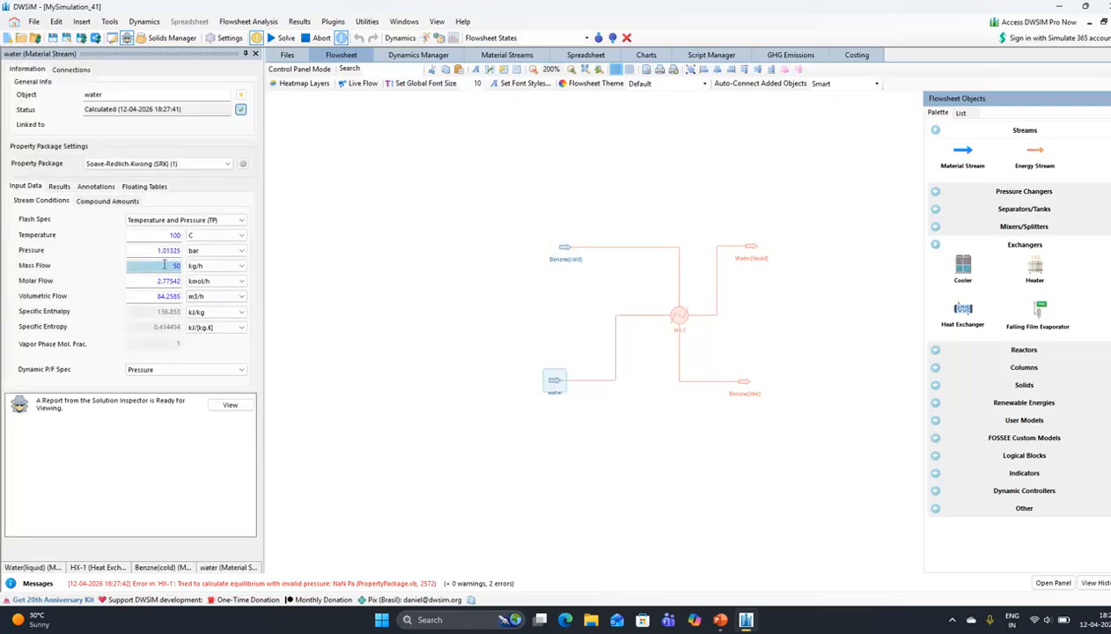
left_click(120, 200)
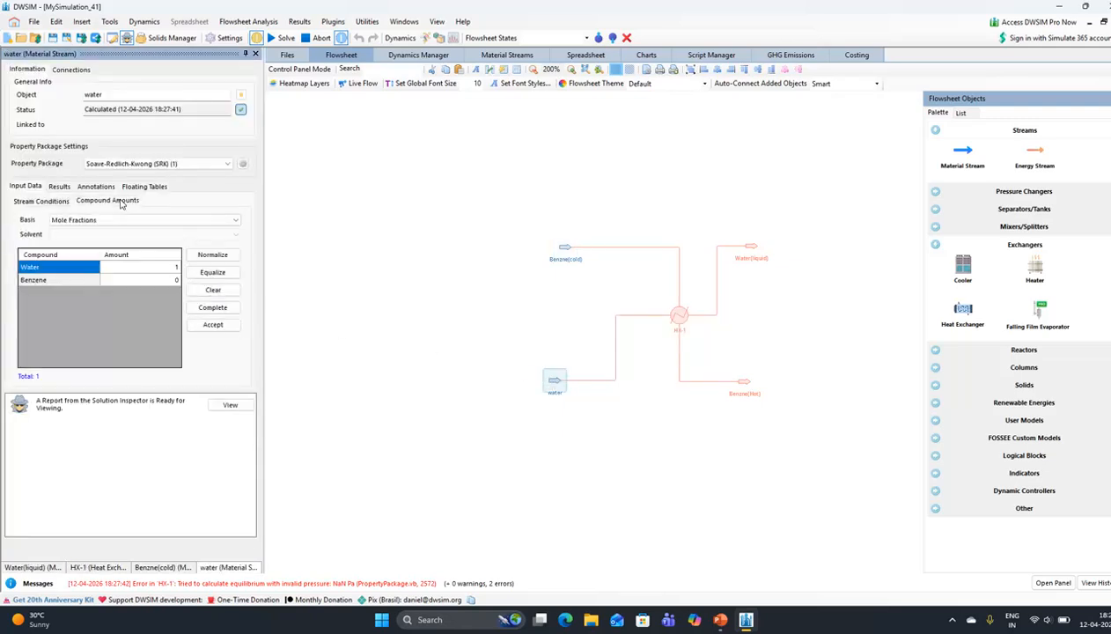
Set HX-1's cold fluid outlet temperature to 45 C and its hot fluid outlet temperature to 99 C
left_click(680, 319)
double_click(195, 294)
type("4")
key("Return")
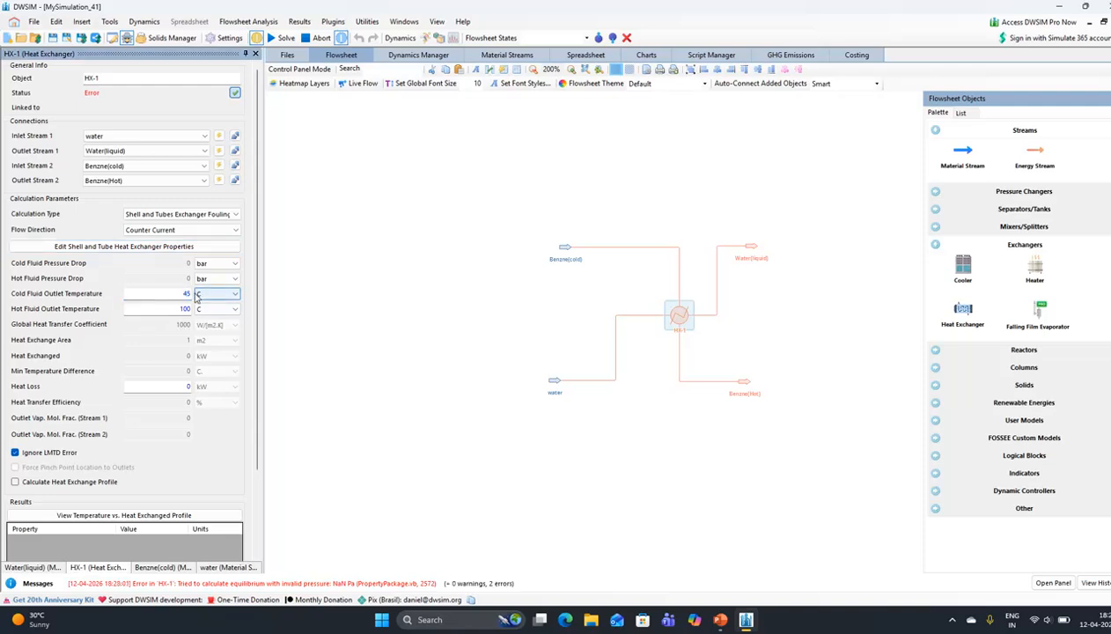
left_click_drag(175, 310, 202, 311)
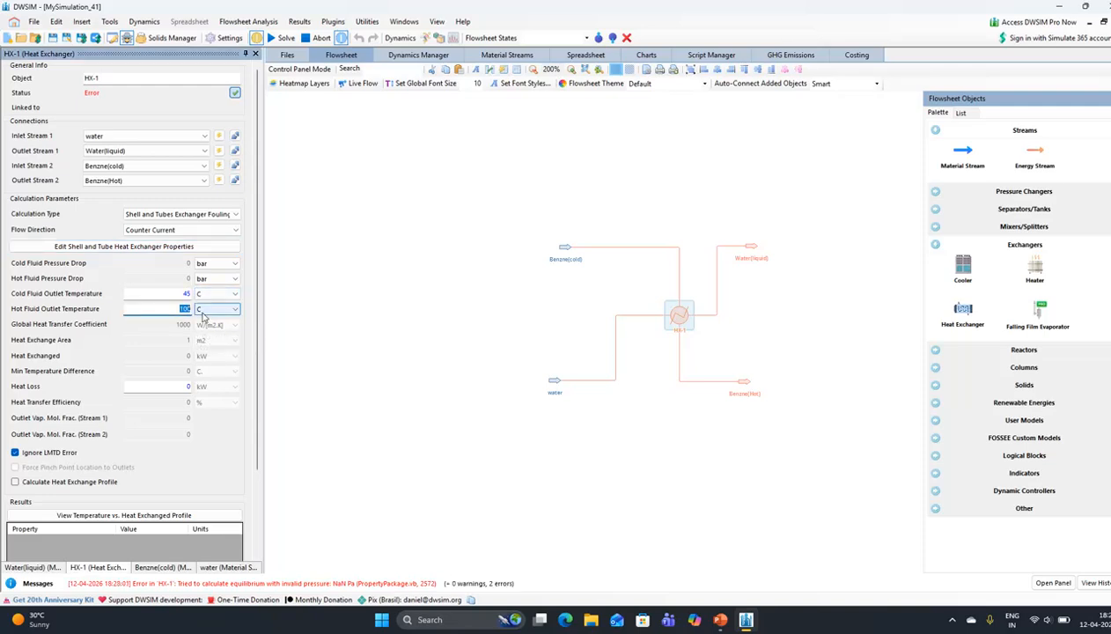
type("99")
key("Return")
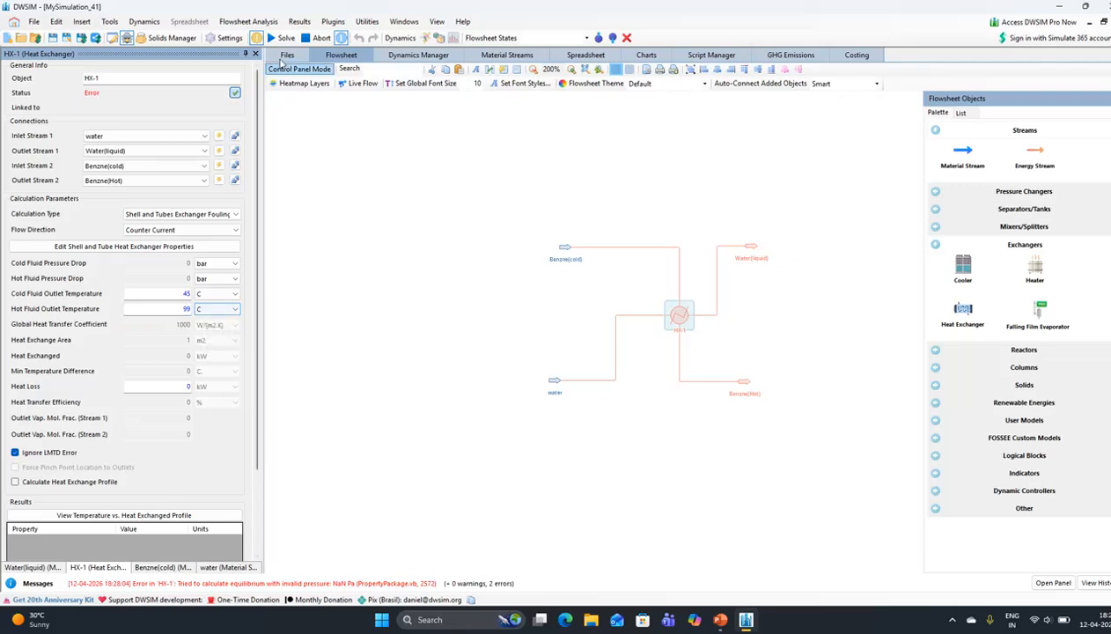
Change HX-1's calculation type to Shell and Tubes Exchanger Rating and solve the flowsheet
left_click(225, 216)
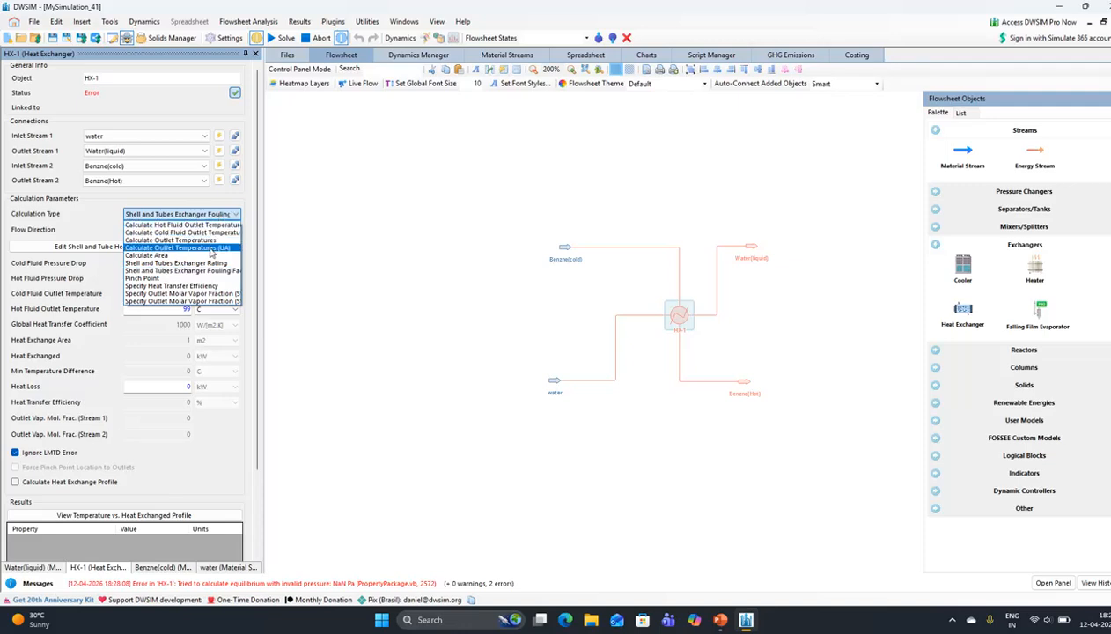
left_click(206, 263)
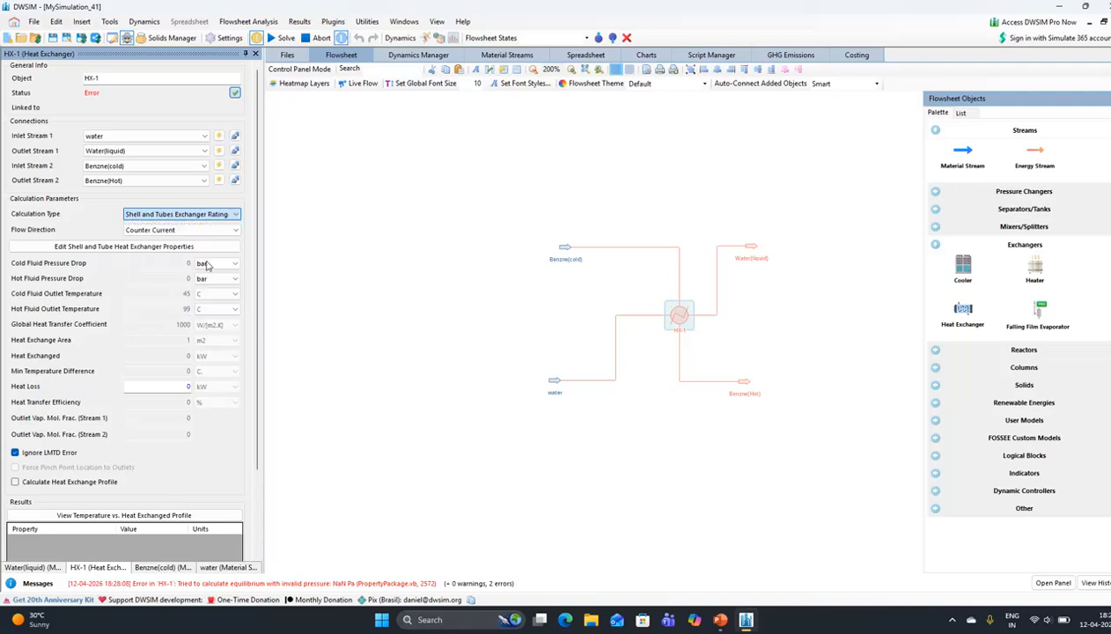
left_click(275, 38)
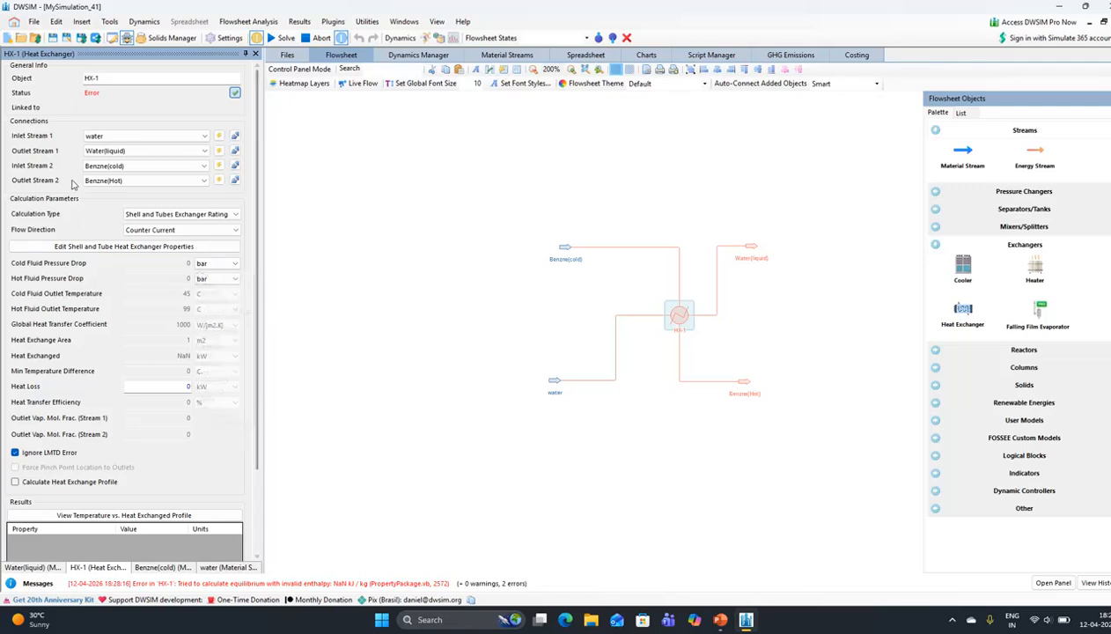
Replace the Soave-Redlich-Kwong (SRK) property package with Soave-Redlich-Kwong (SRK) Advanced and solve the flowsheet again
left_click(227, 38)
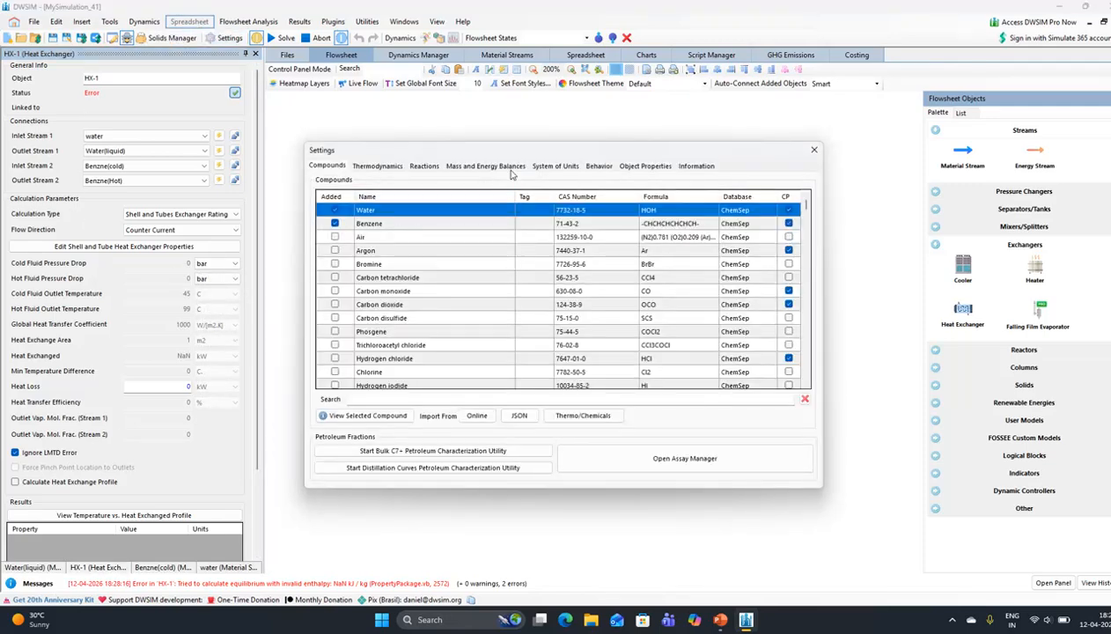
left_click(384, 167)
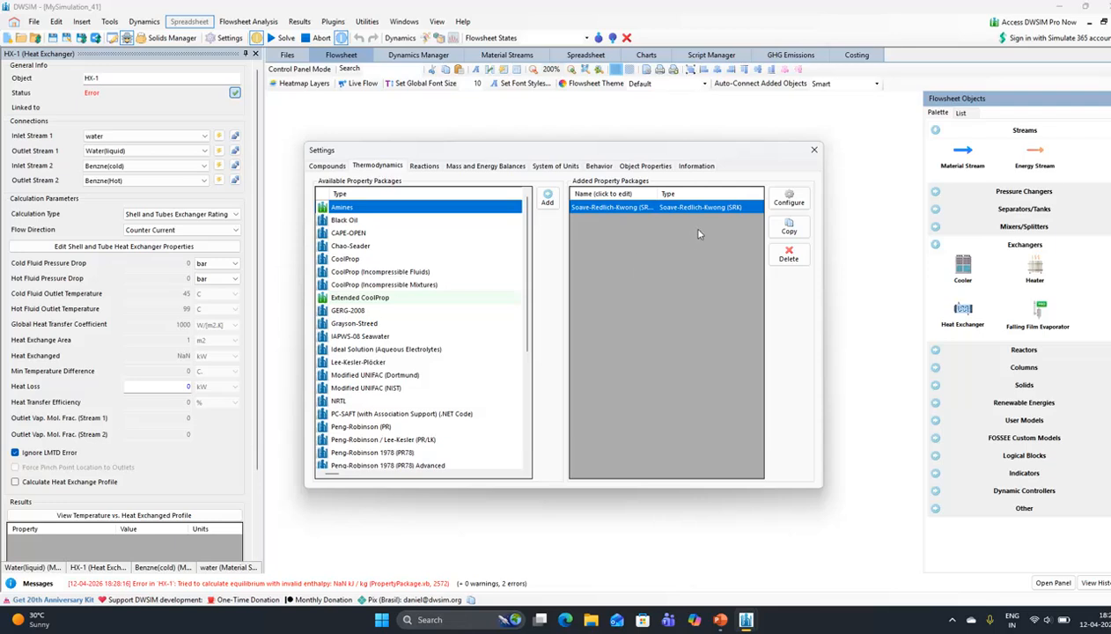
left_click(790, 262)
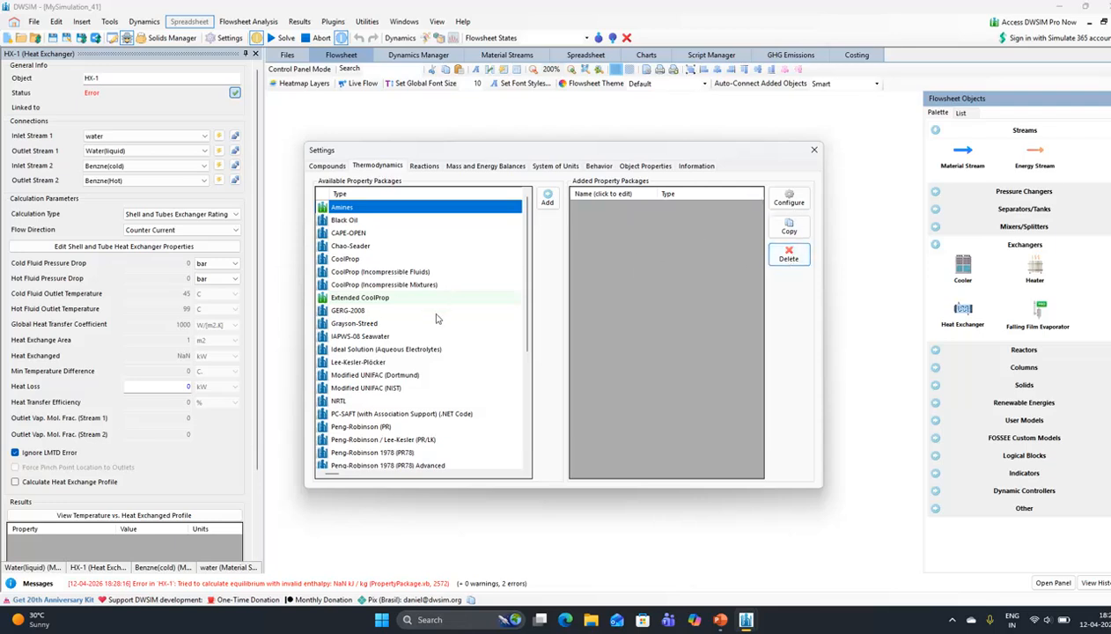
scroll(436, 318, "down", 2)
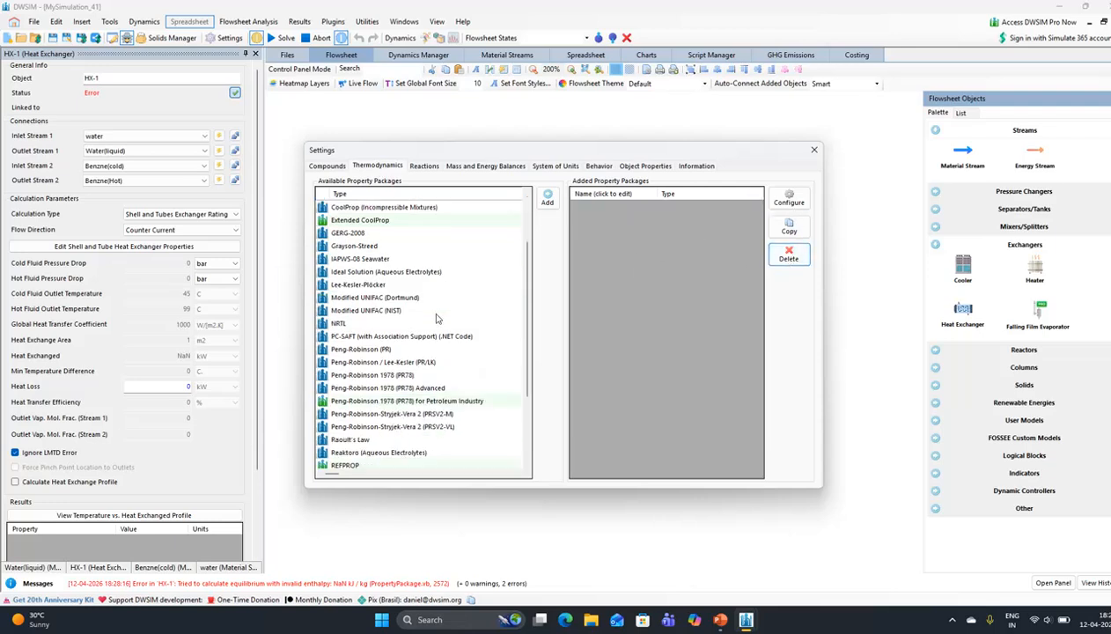
scroll(436, 319, "down", 2)
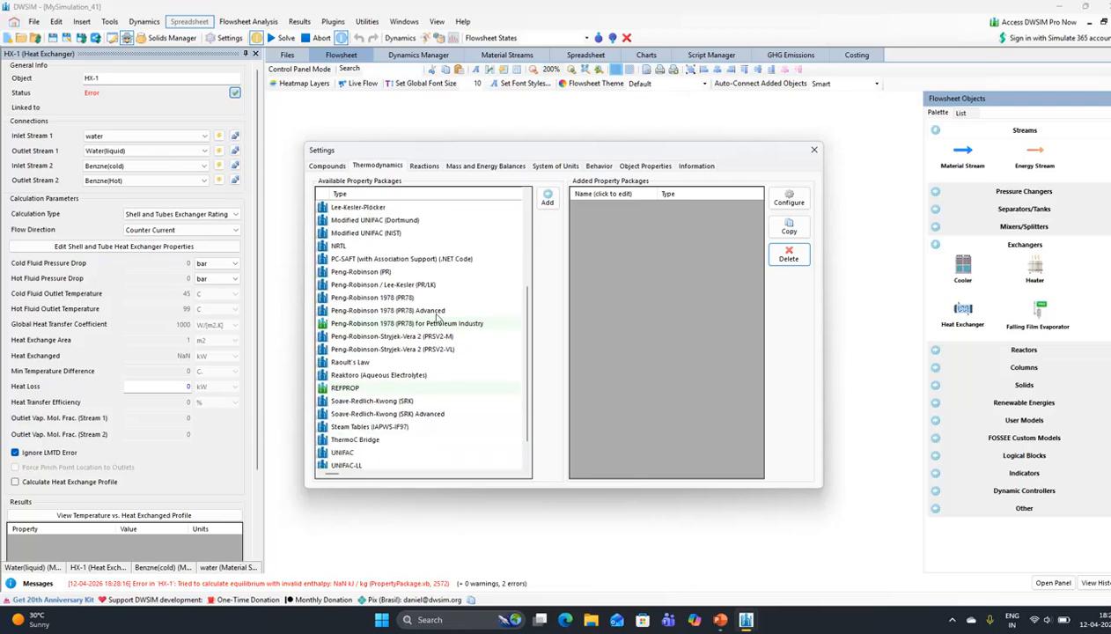
scroll(435, 318, "down", 1)
left_click(388, 375)
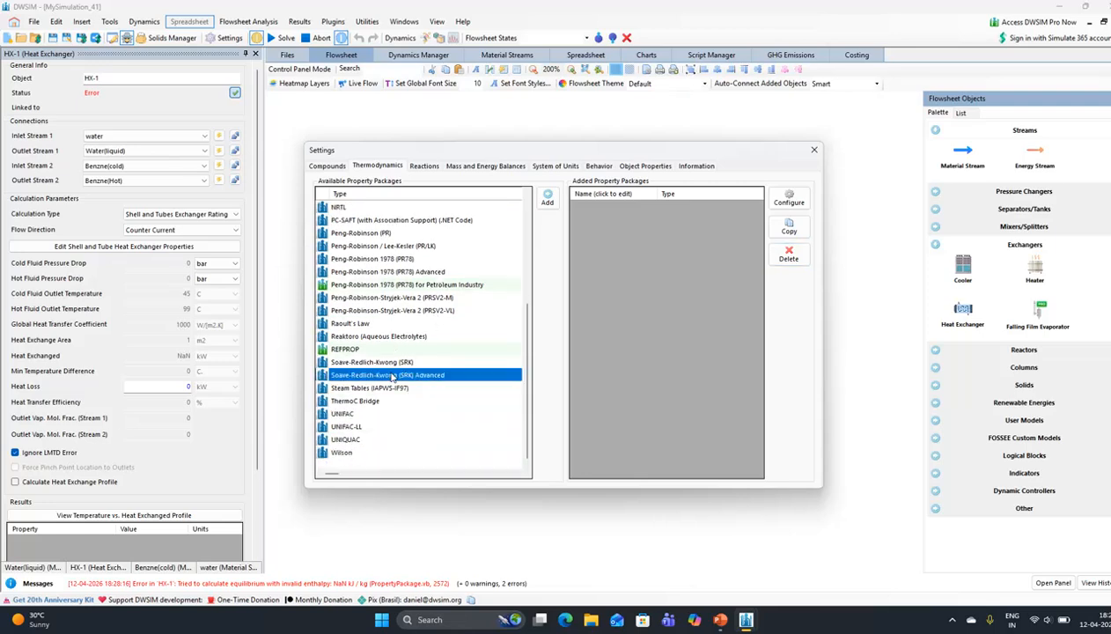
left_click(549, 201)
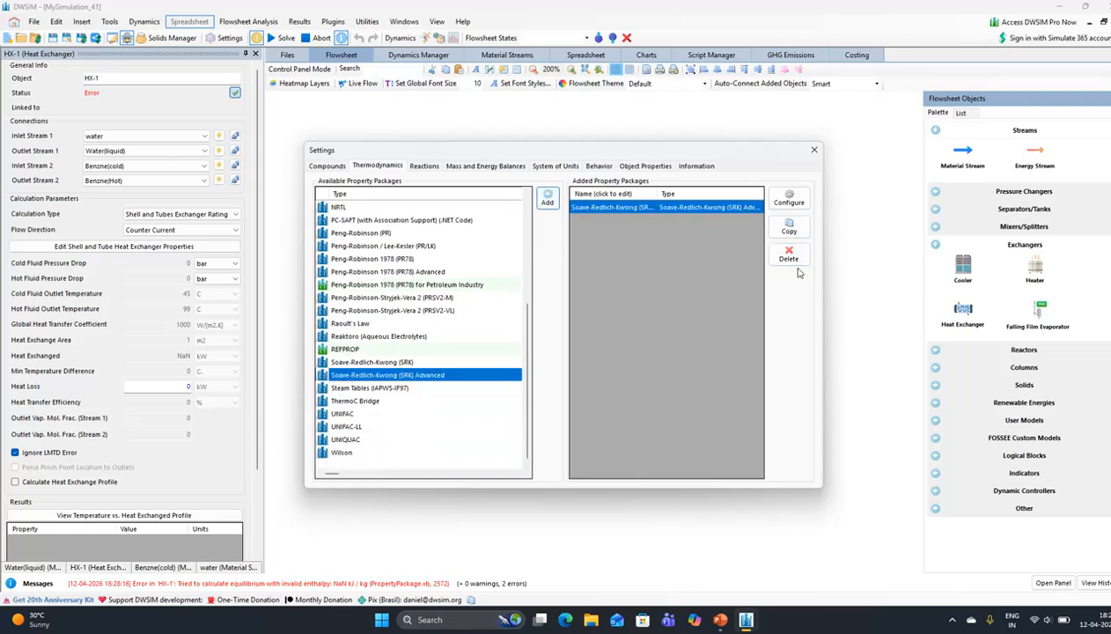
left_click(814, 152)
left_click(284, 38)
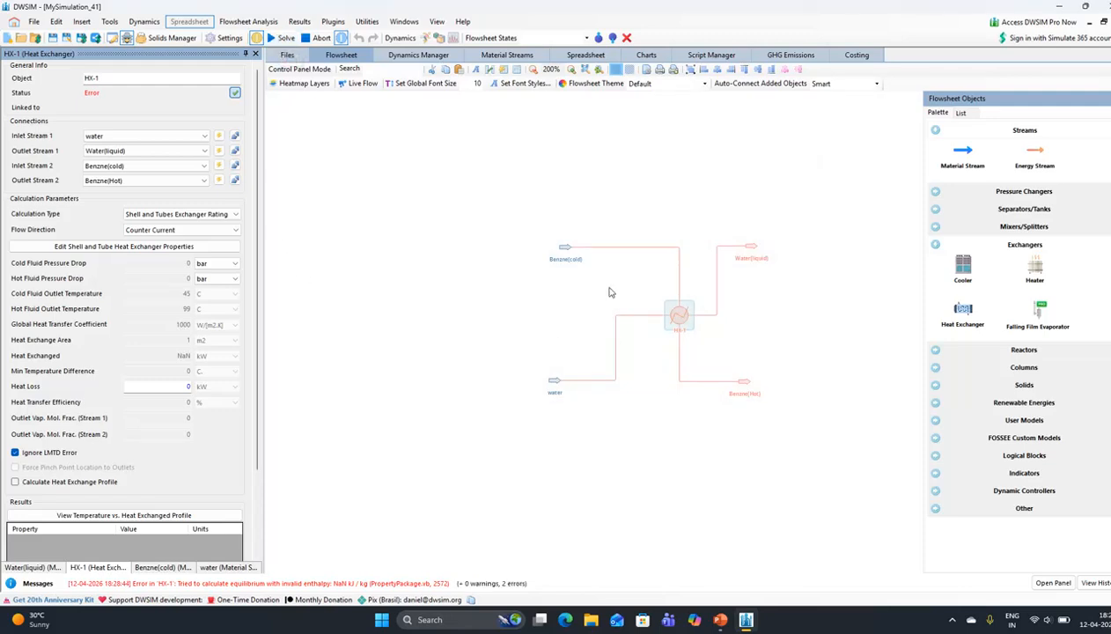
Set the Benzne(cold) stream's mole fractions to 0 for Water and 1 for Benzene and accept the composition
left_click(562, 249)
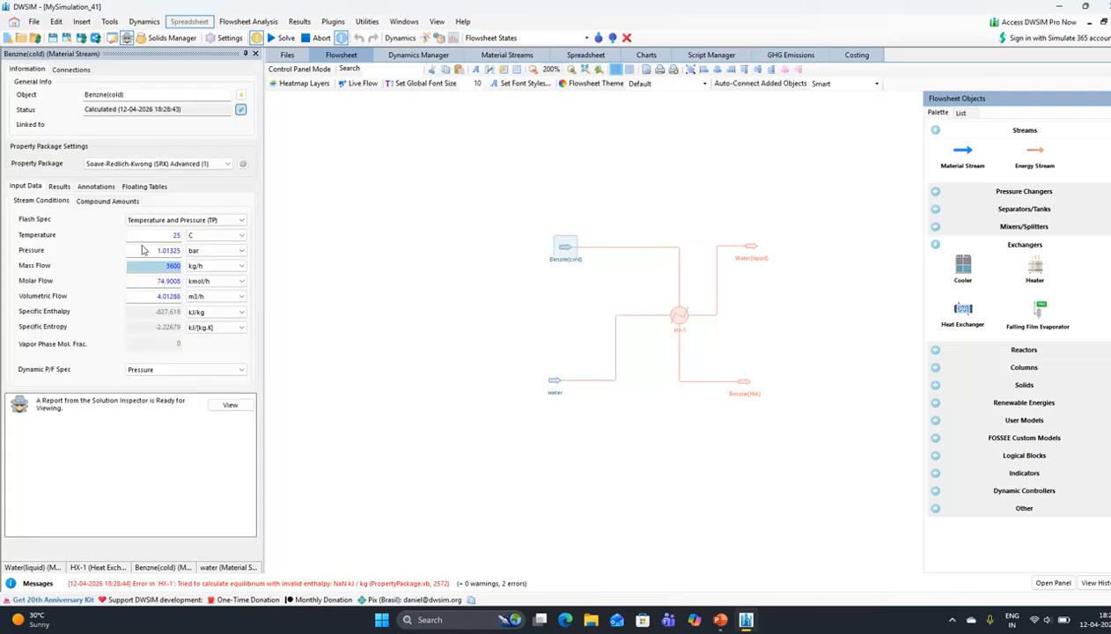
left_click(111, 200)
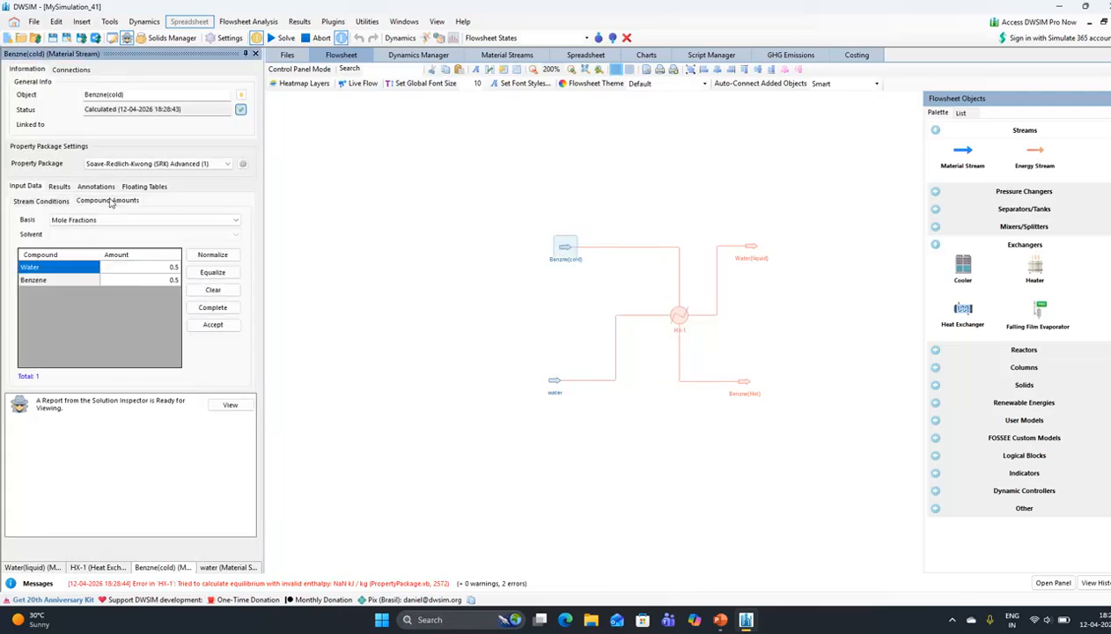
left_click(162, 270)
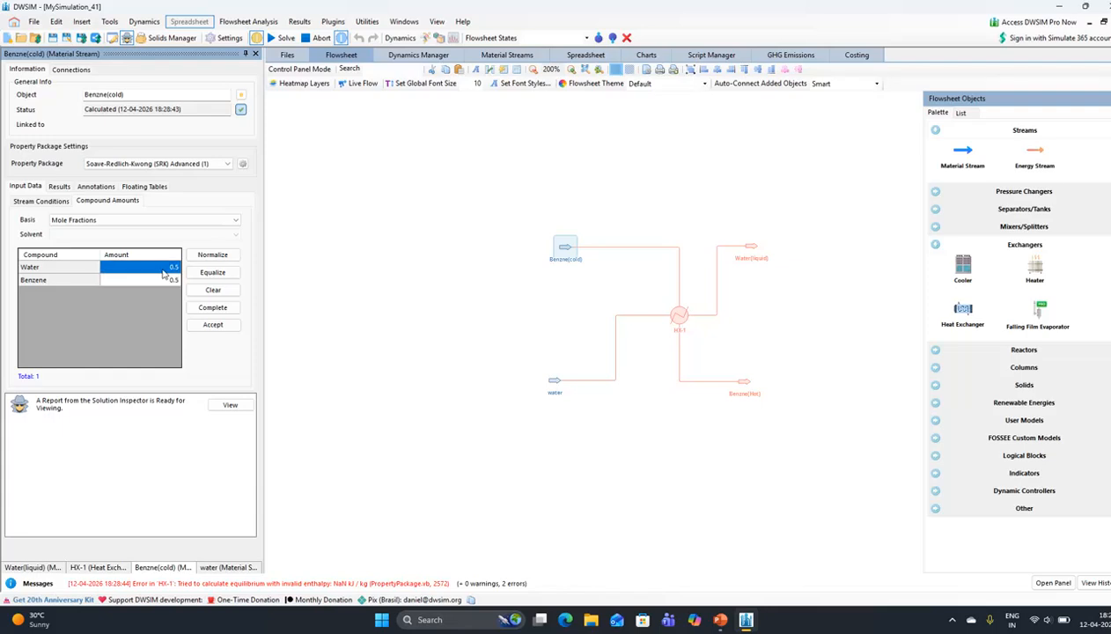
type("0")
left_click(211, 327)
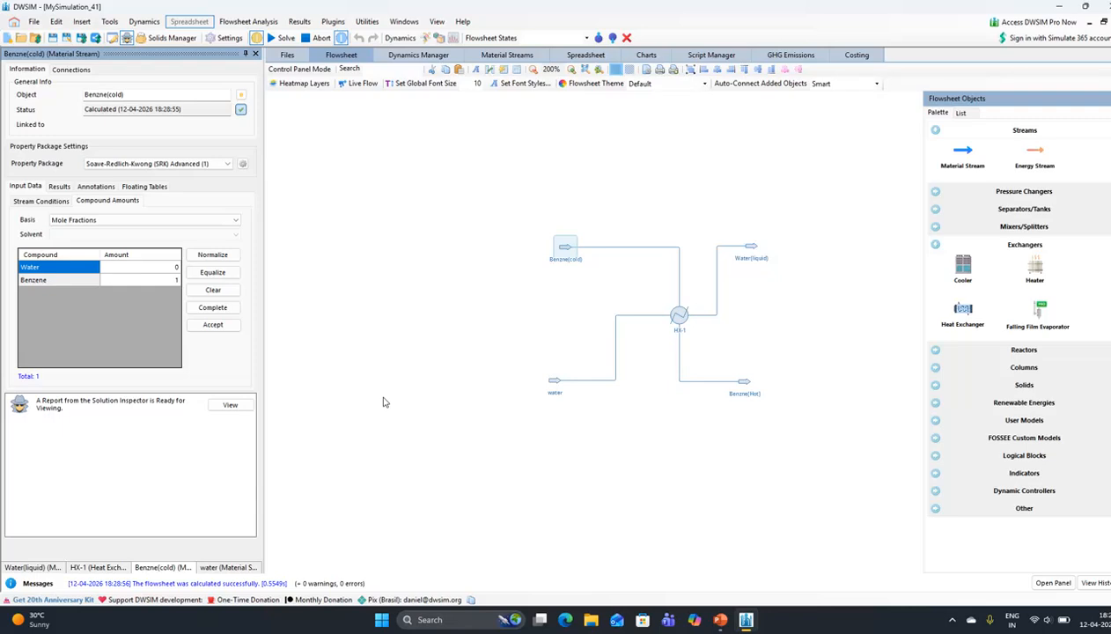
Spread the four inlet and outlet streams farther from heat exchanger HX-1 on the flowsheet
mouse_move(561, 254)
left_mouse_down()
mouse_move(543, 256)
mouse_move(559, 266)
left_mouse_up()
left_click_drag(563, 383, 528, 385)
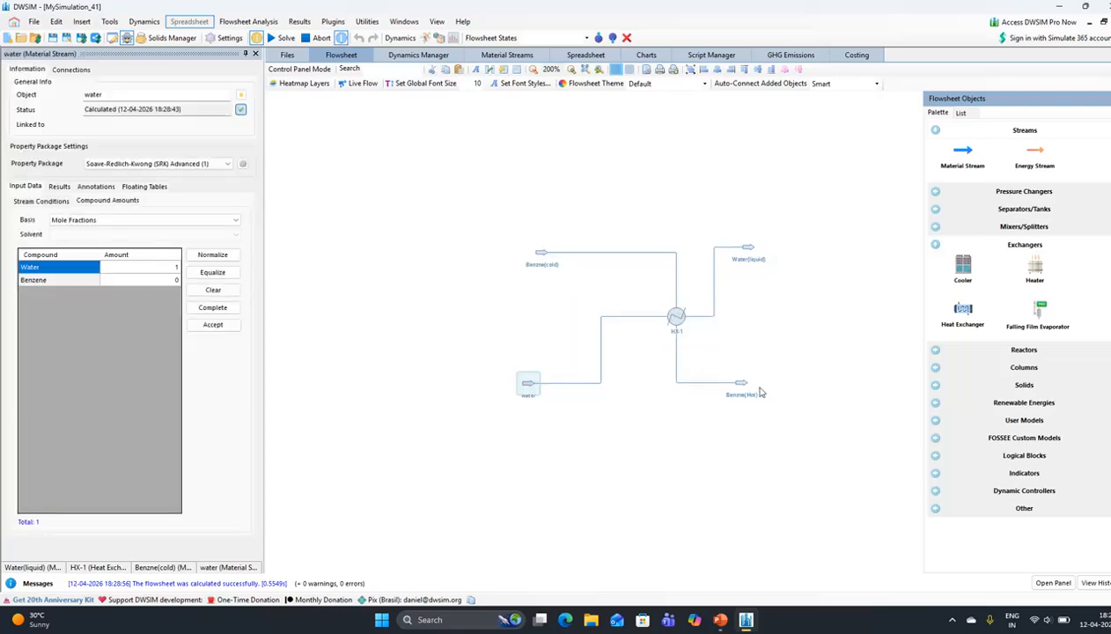
left_click_drag(743, 385, 766, 402)
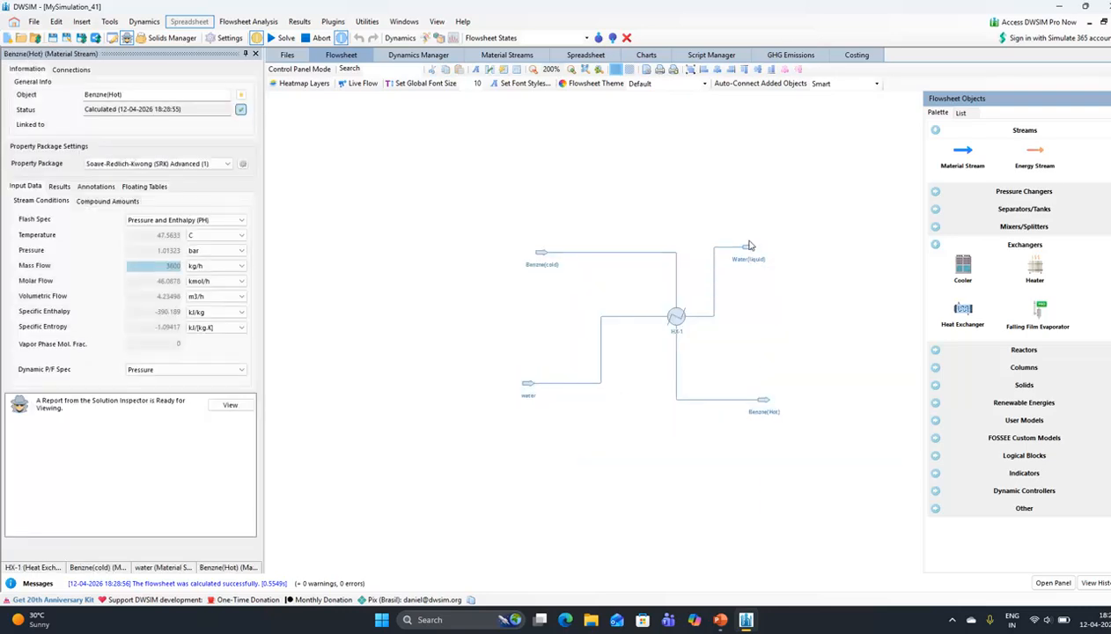
left_click_drag(748, 249, 755, 245)
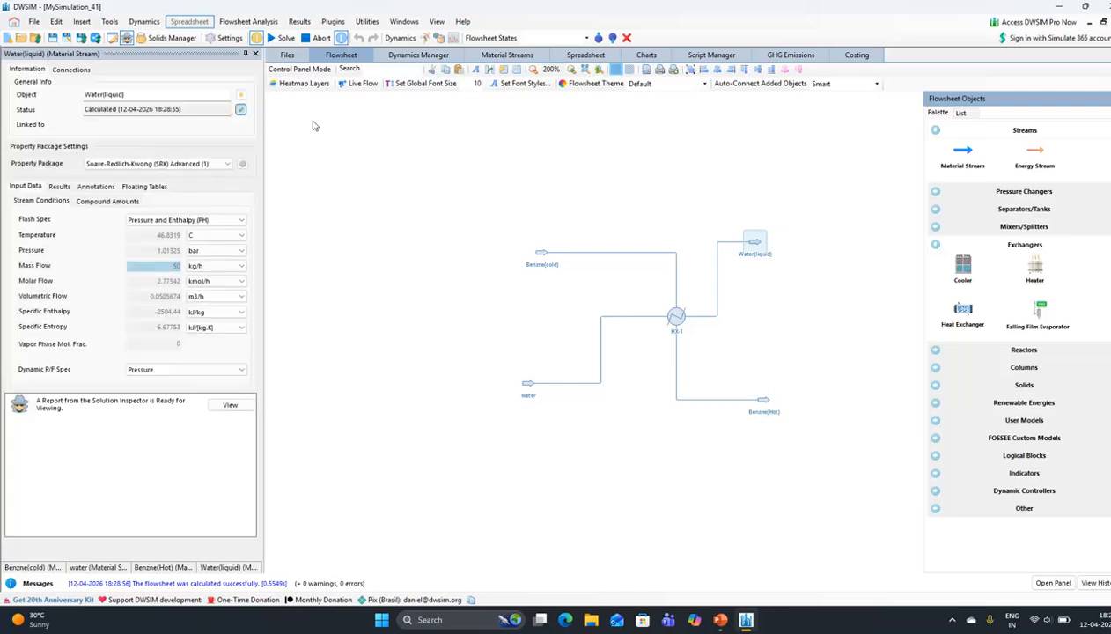
Close all open property editors of the streams and the heat exchanger
left_click(255, 55)
left_click(255, 55)
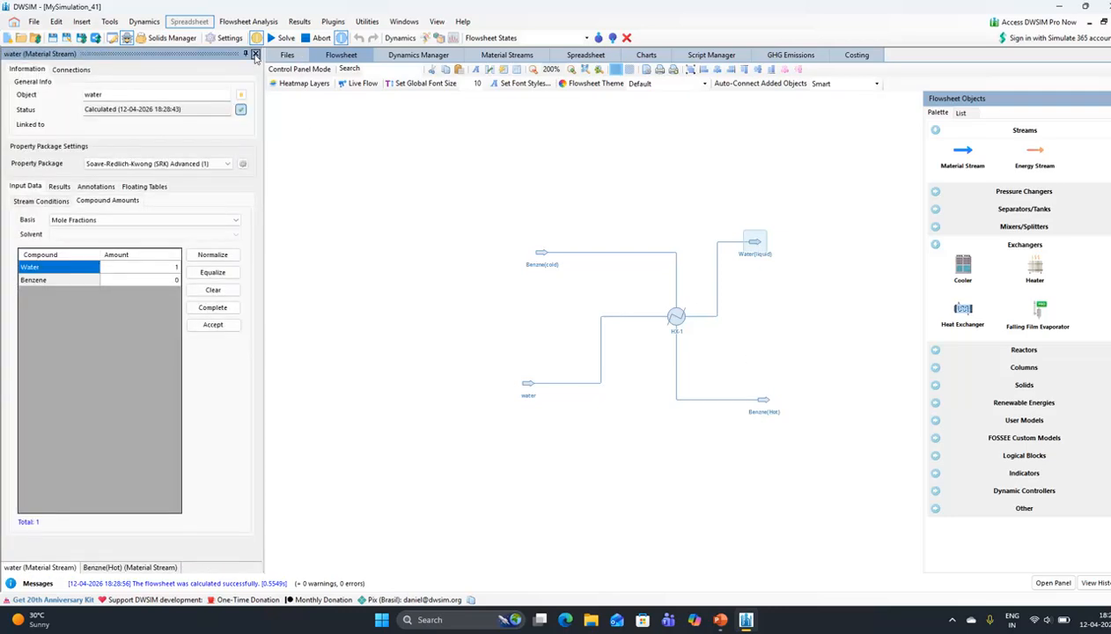
left_click(255, 55)
left_click(255, 54)
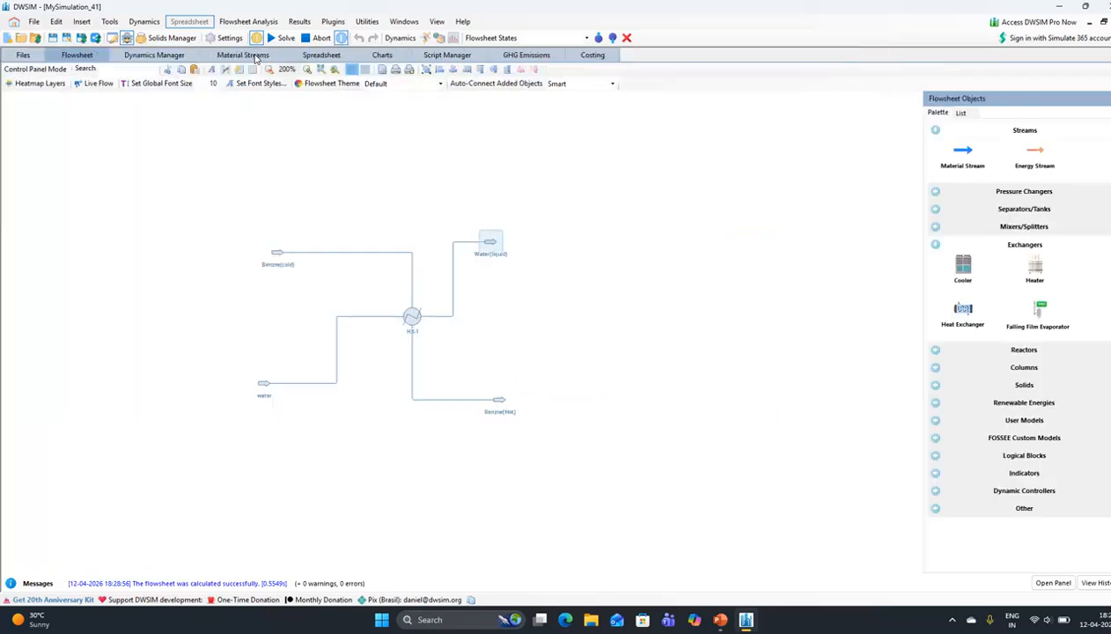
Insert three property tables and place them near the Benzne(cold), Water(liquid) and water streams
left_click_drag(312, 167, 448, 170)
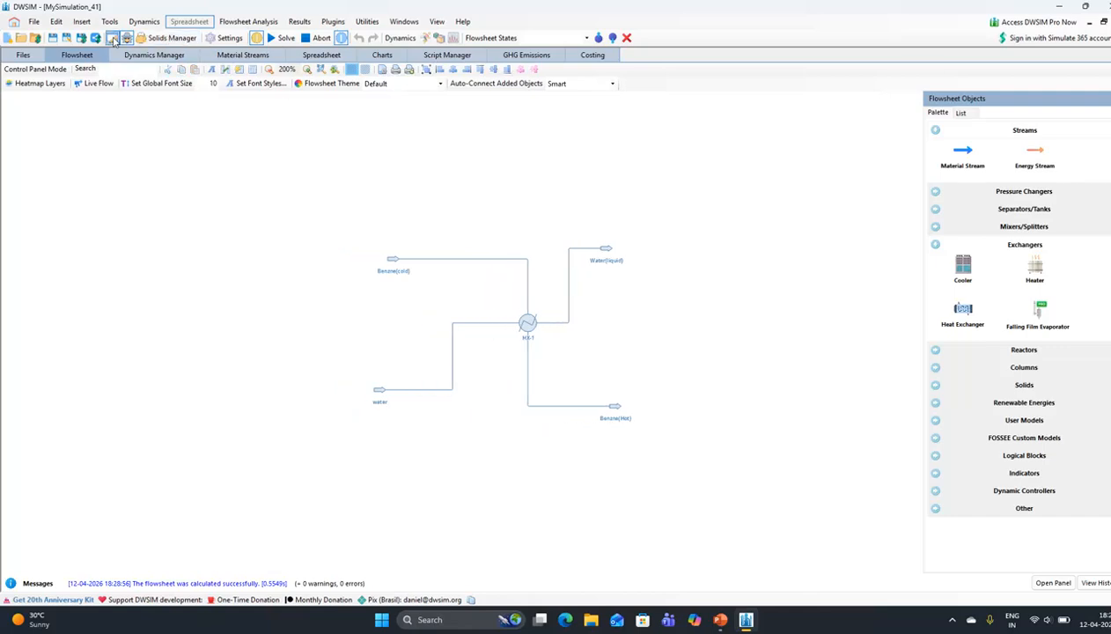
left_click(84, 21)
left_click(88, 37)
left_click_drag(76, 140, 237, 180)
left_click(82, 21)
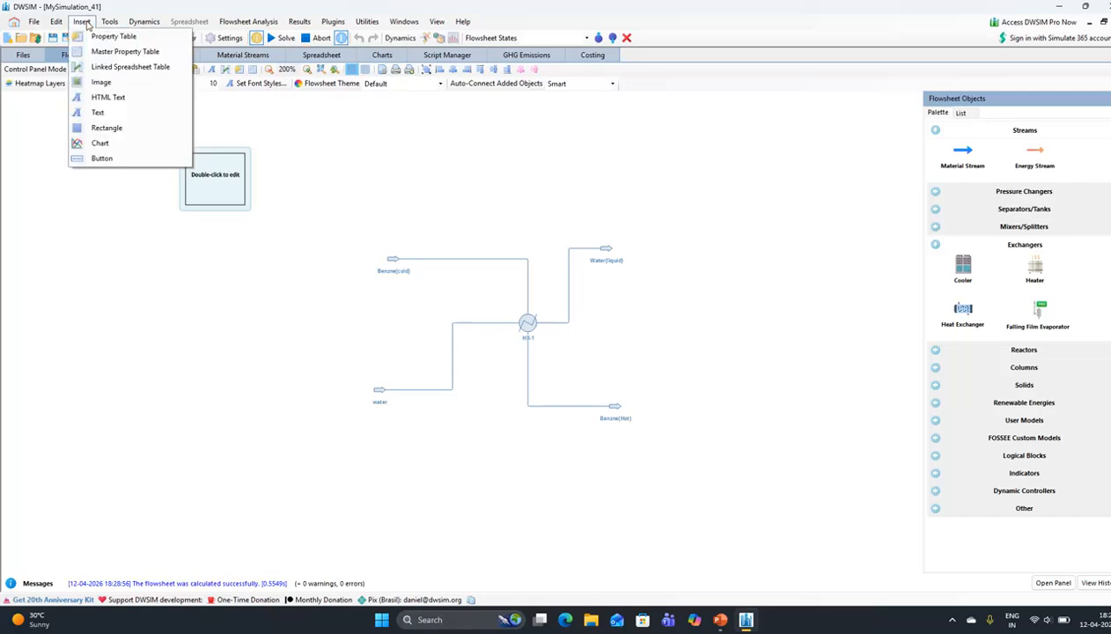
left_click(99, 36)
left_click_drag(53, 123, 283, 408)
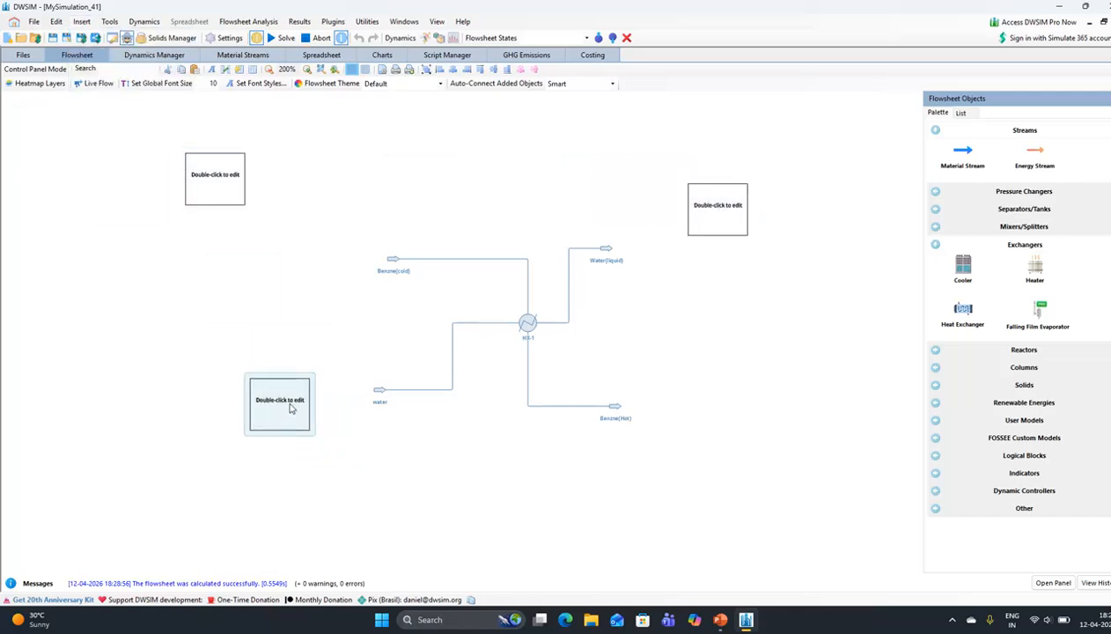
Configure the property table beside the water stream to show its Temperature, Mass Flow and Molar Fraction (Vapor), and shift it slightly away from the stream
double_click(282, 410)
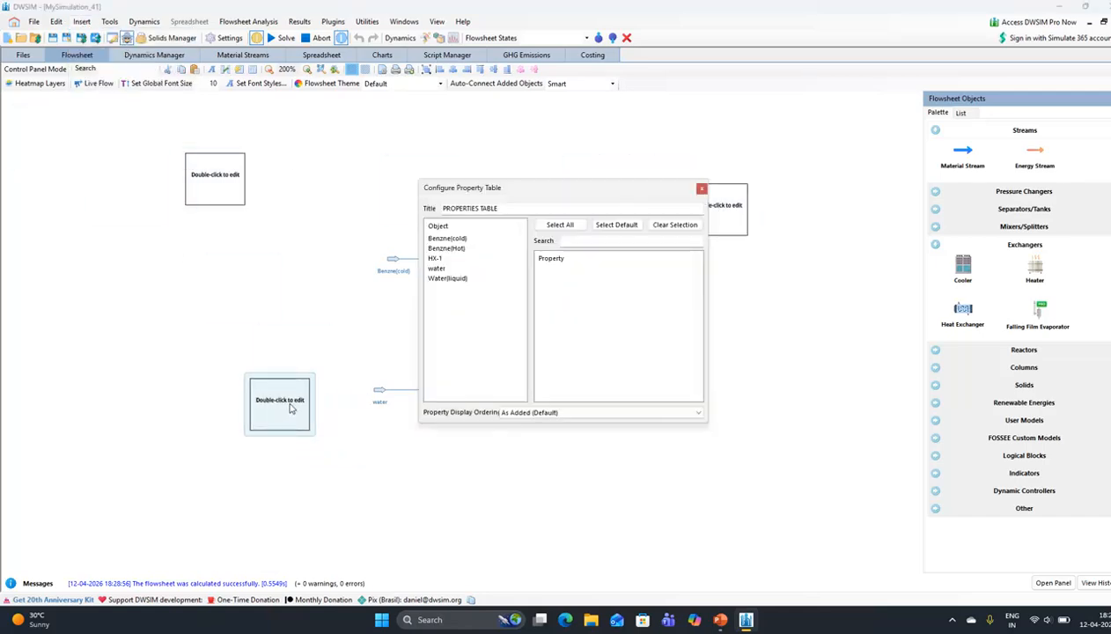
left_click(436, 268)
left_click(540, 270)
scroll(591, 345, "down", 1)
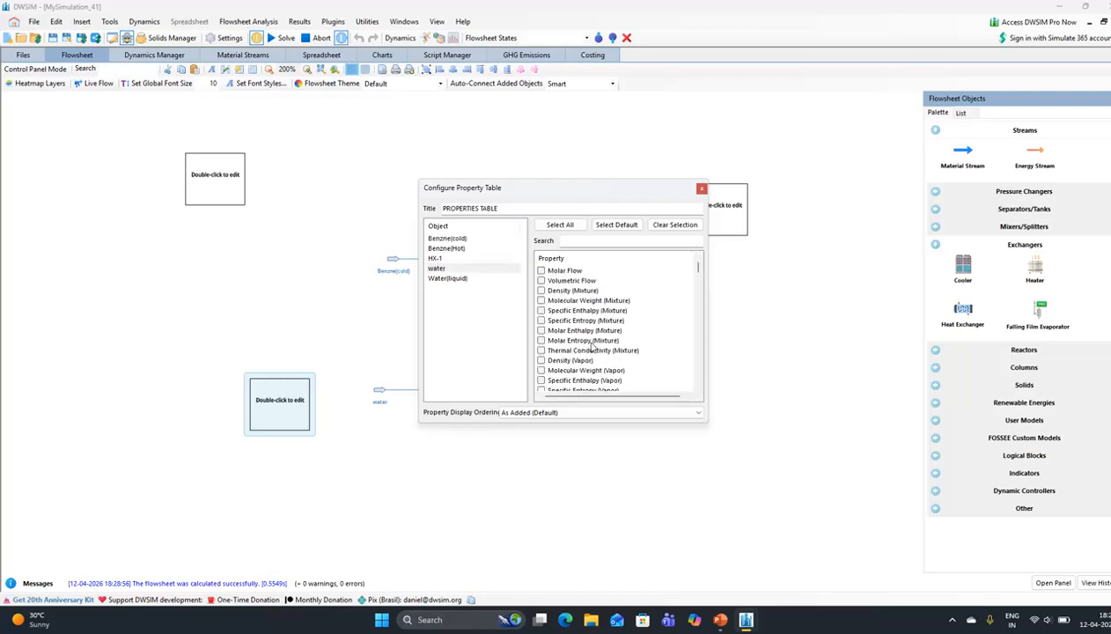
scroll(590, 346, "up", 1)
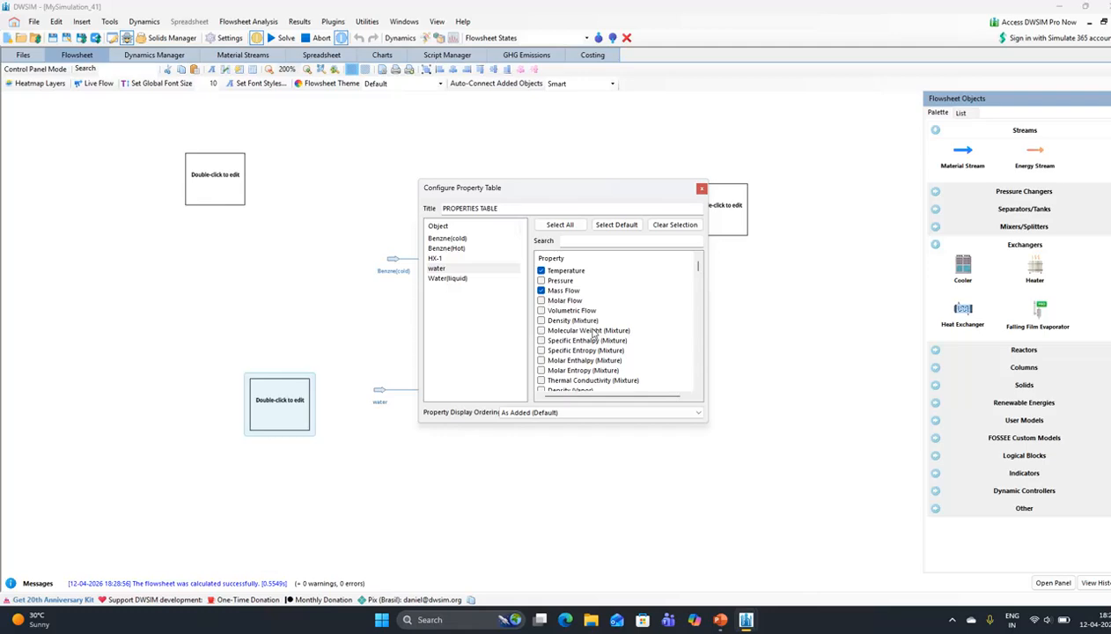
scroll(594, 334, "down", 2)
scroll(593, 333, "down", 3)
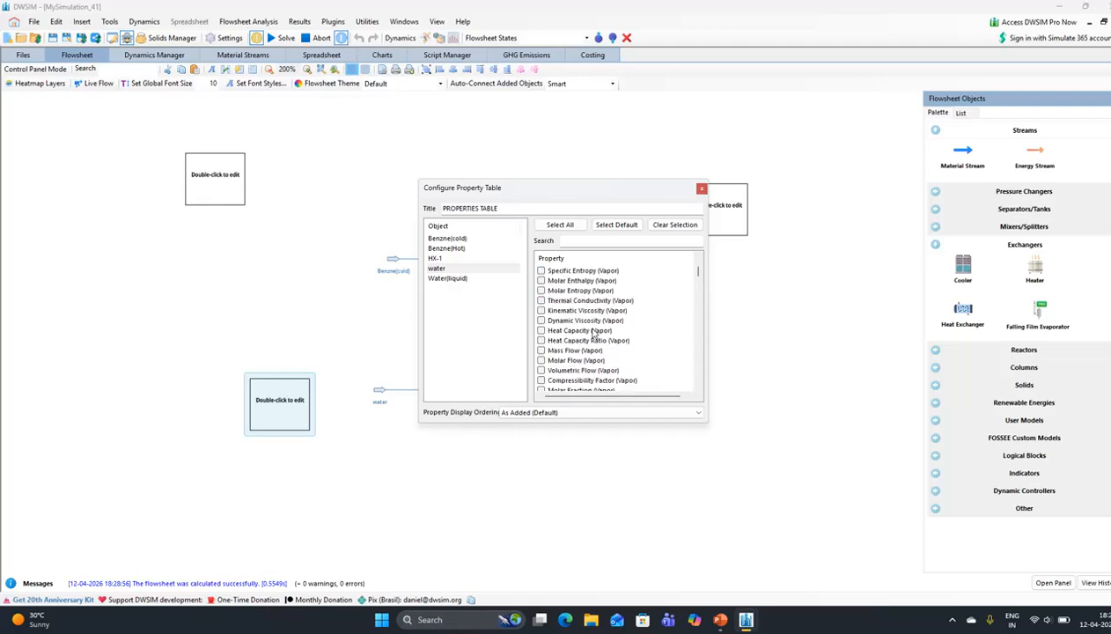
left_click(540, 361)
scroll(607, 361, "down", 1)
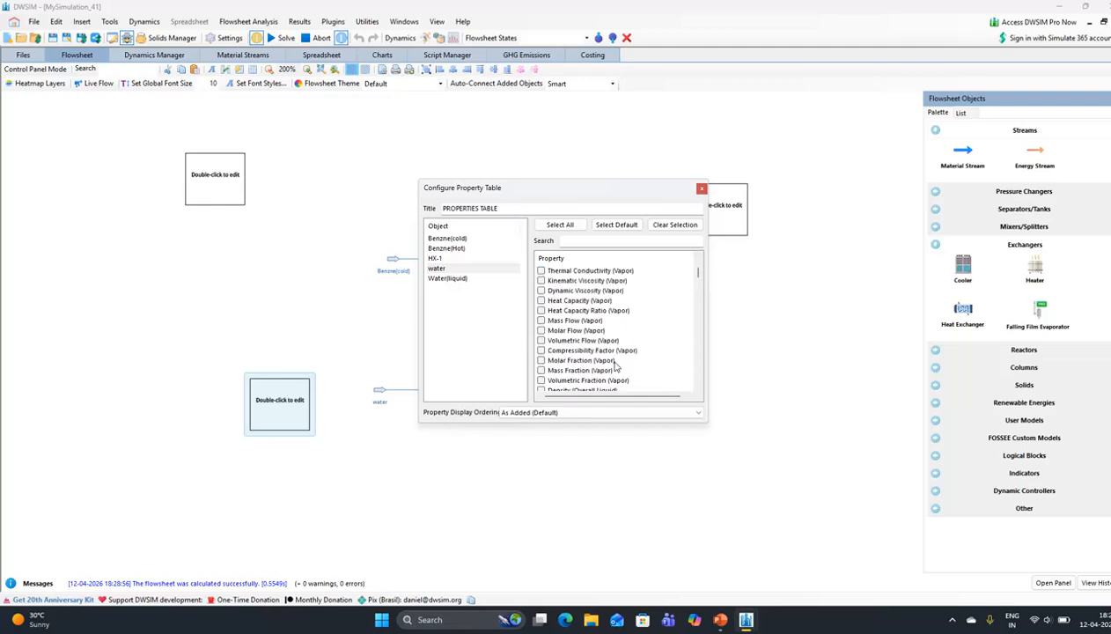
left_click(541, 371)
left_click(702, 189)
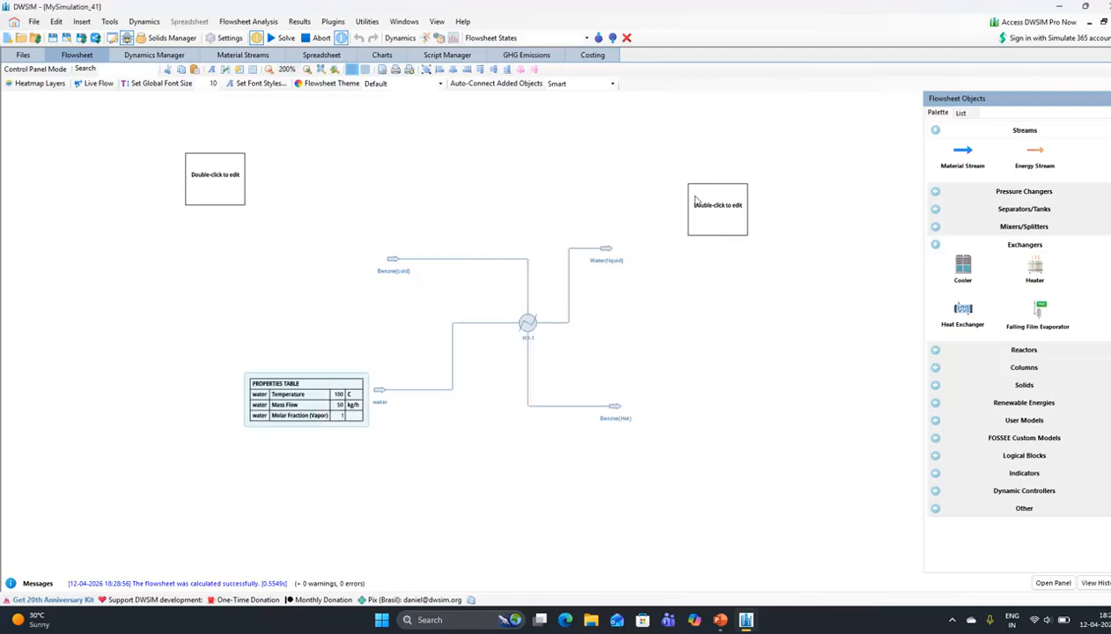
left_click_drag(310, 407, 305, 403)
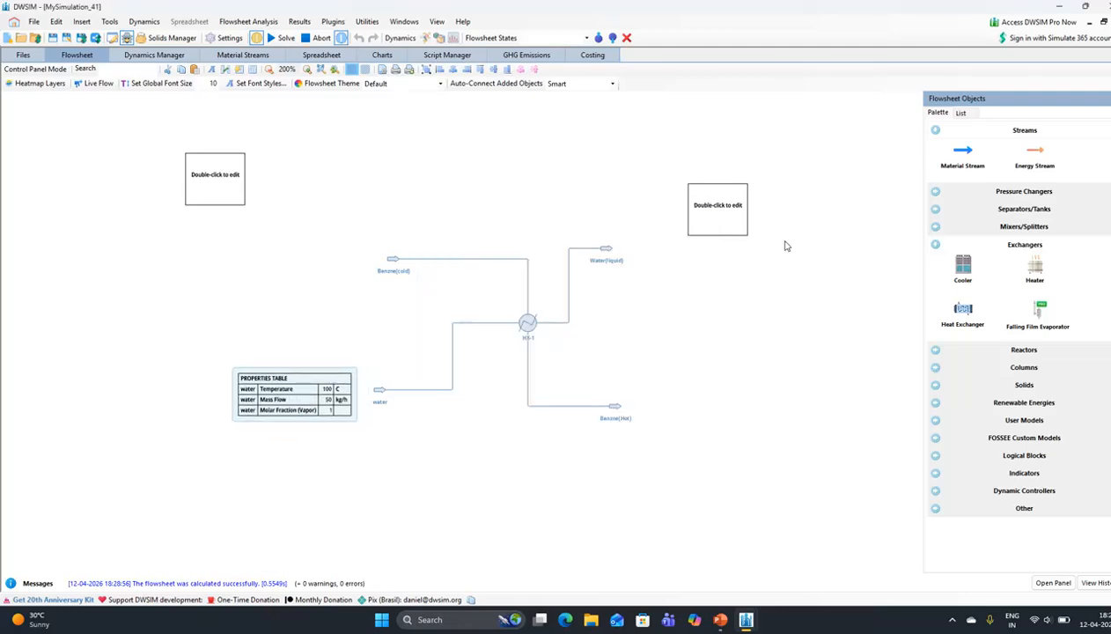
Configure the property table near the Water(liquid) stream to show its Temperature, Mass Flow and Molar Fraction (Vapor)
double_click(725, 219)
left_click(447, 279)
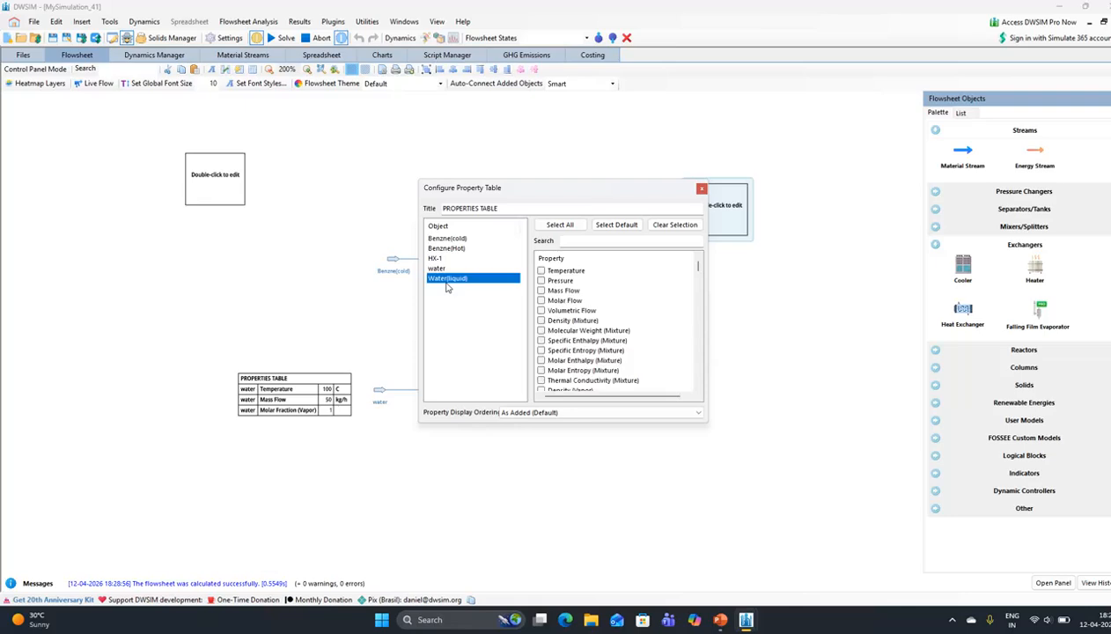
left_click(540, 270)
scroll(557, 308, "down", 6)
scroll(559, 310, "down", 2)
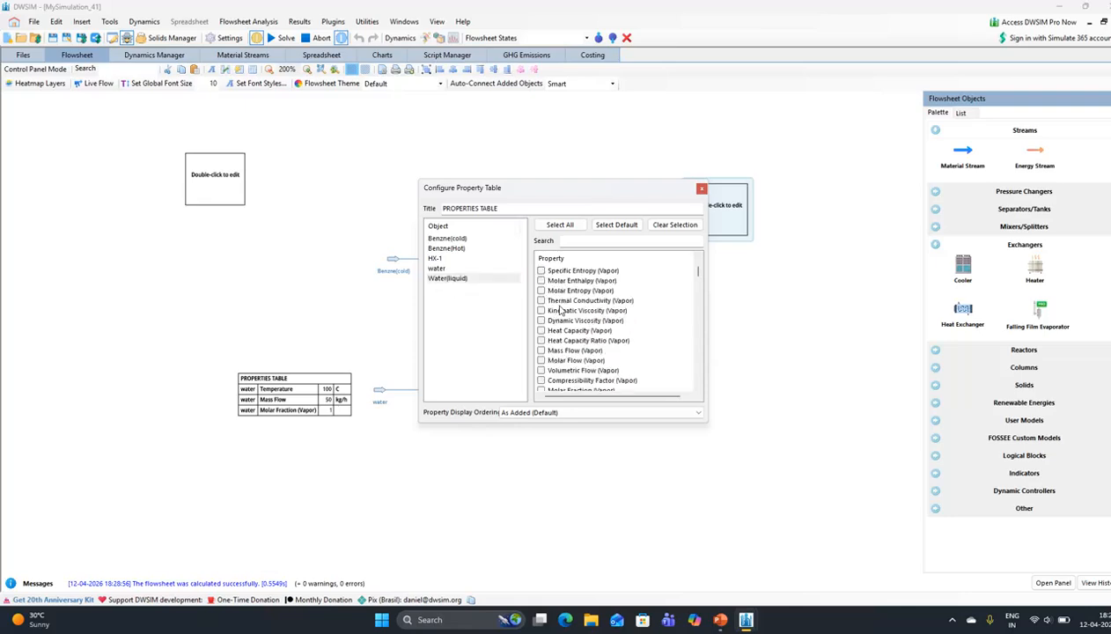
left_click(540, 360)
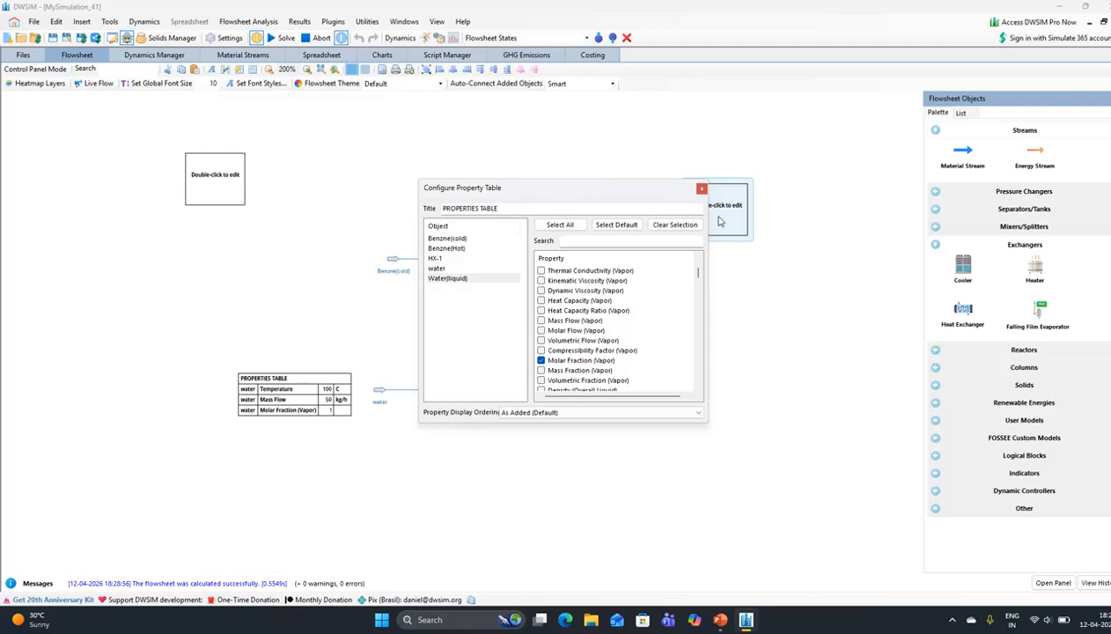
left_click(702, 188)
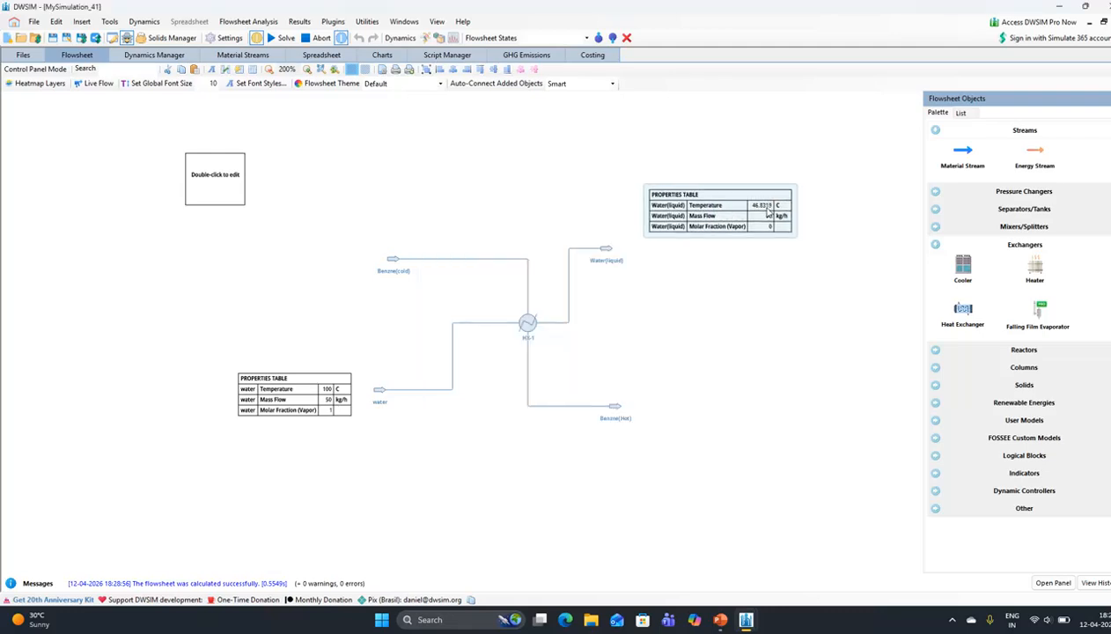
left_click_drag(222, 180, 338, 254)
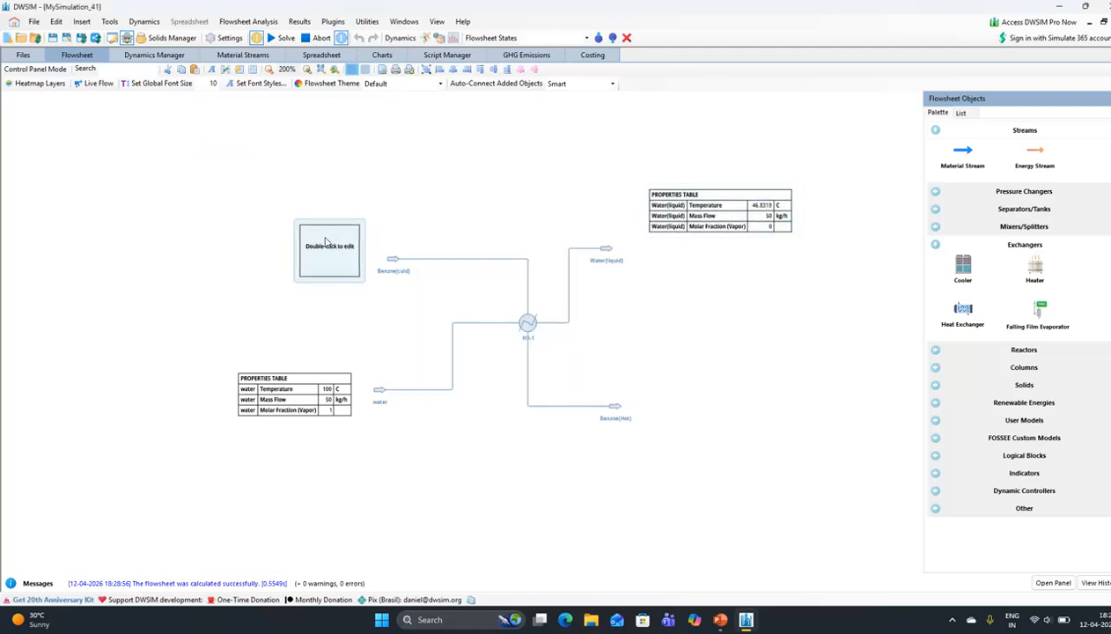
double_click(337, 253)
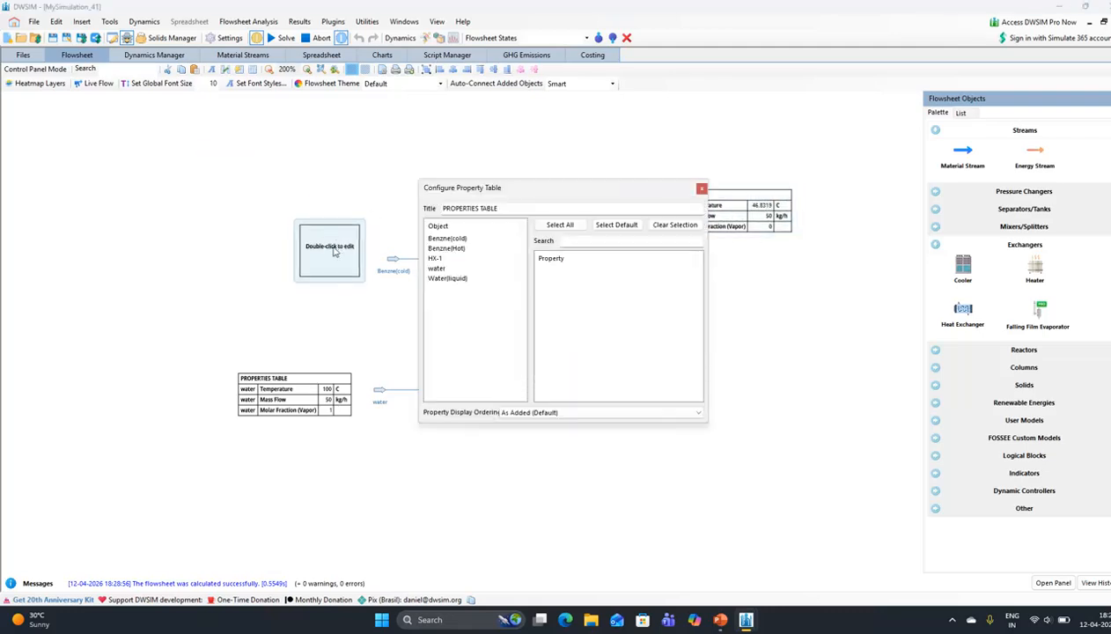
left_click(445, 240)
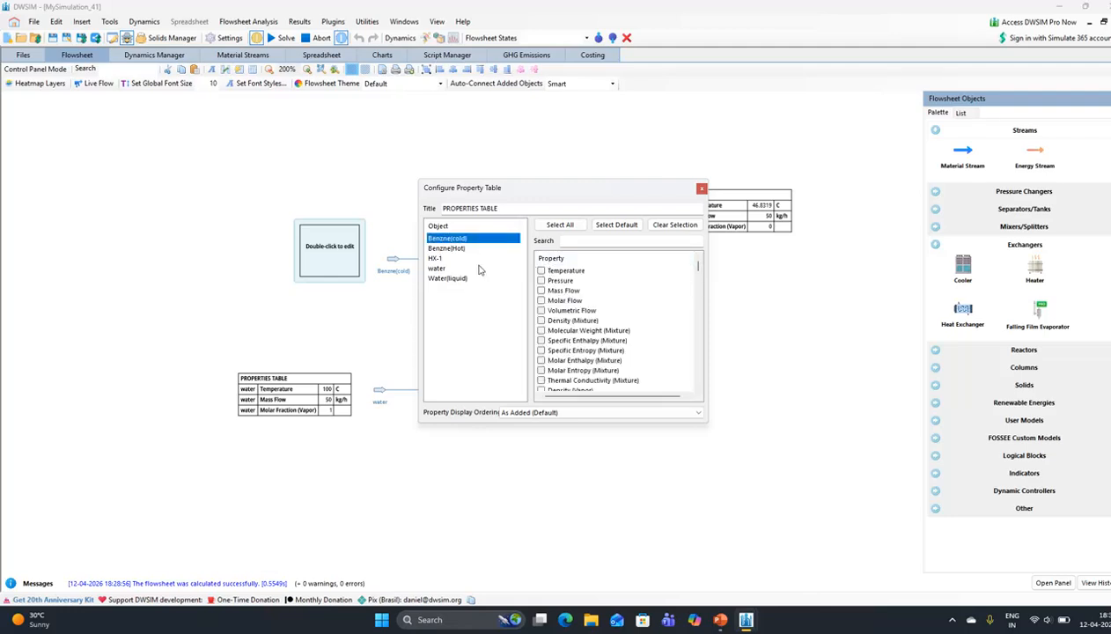
left_click(541, 270)
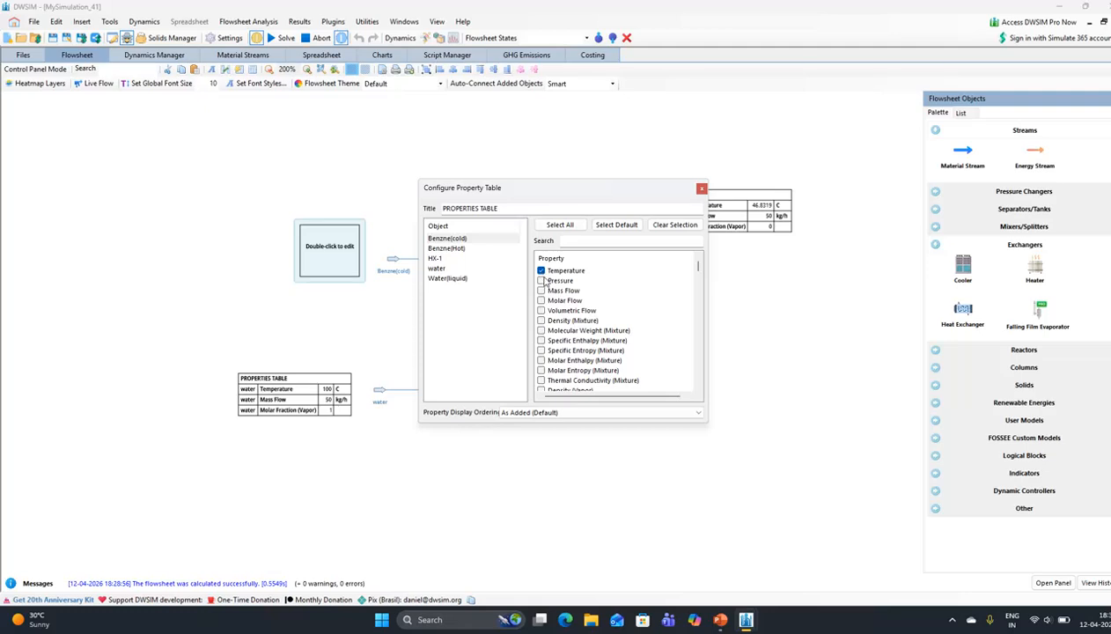
left_click(541, 271)
left_click(702, 188)
Place the remaining empty property table beside the Benzne(Hot) stream, configured with that stream's Temperature and Mass Flow
left_click_drag(335, 254, 720, 396)
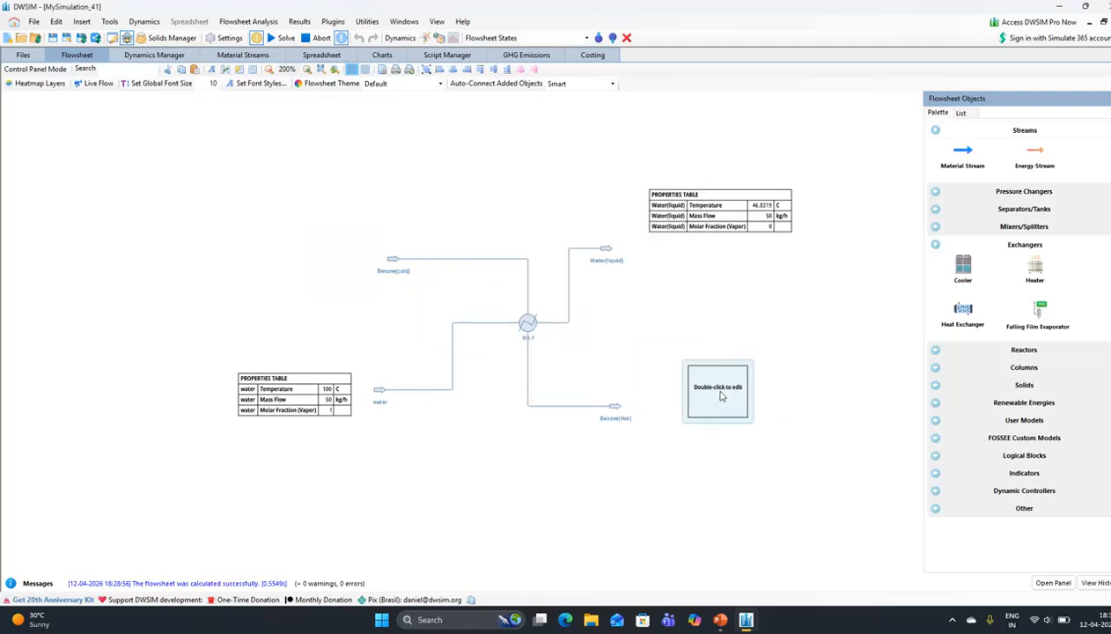
double_click(720, 396)
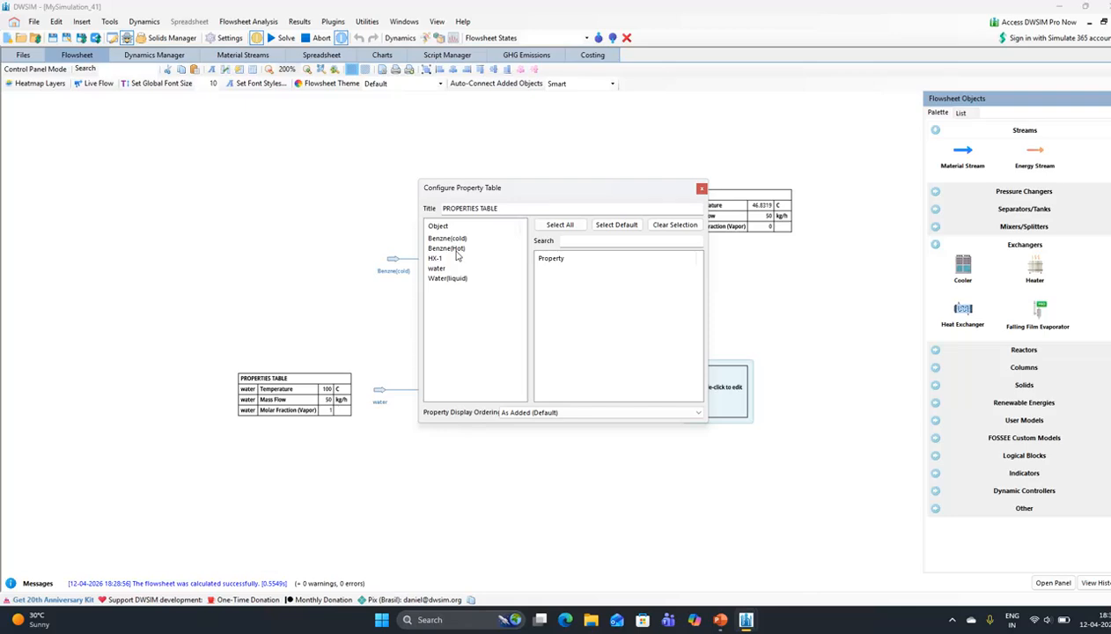
left_click(456, 251)
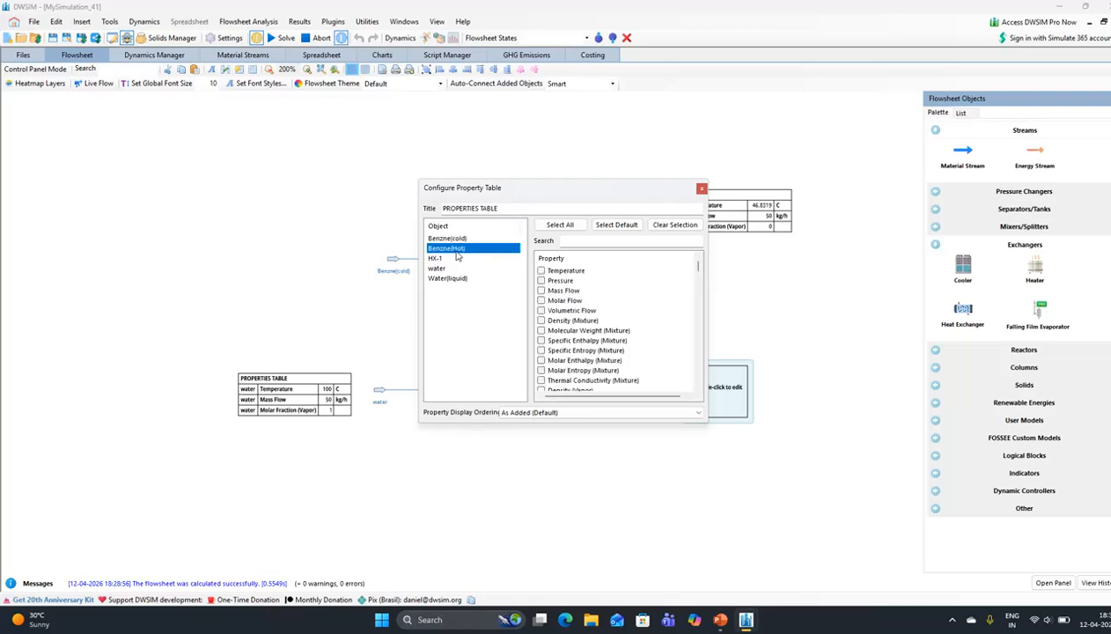
left_click(541, 270)
left_click(540, 291)
left_click(702, 190)
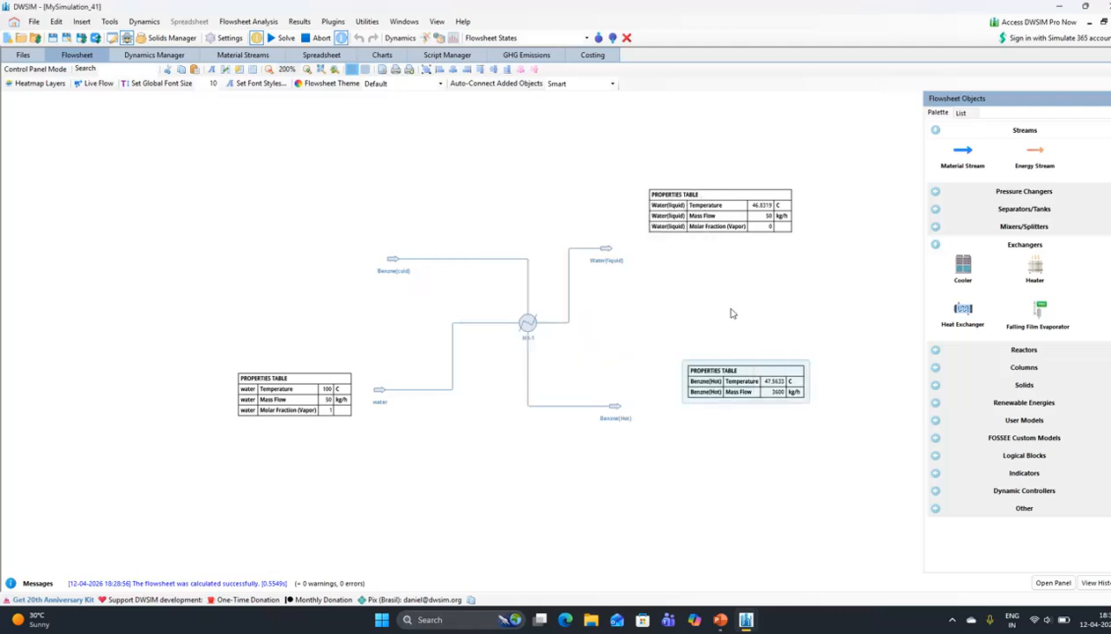
left_click_drag(747, 388, 745, 415)
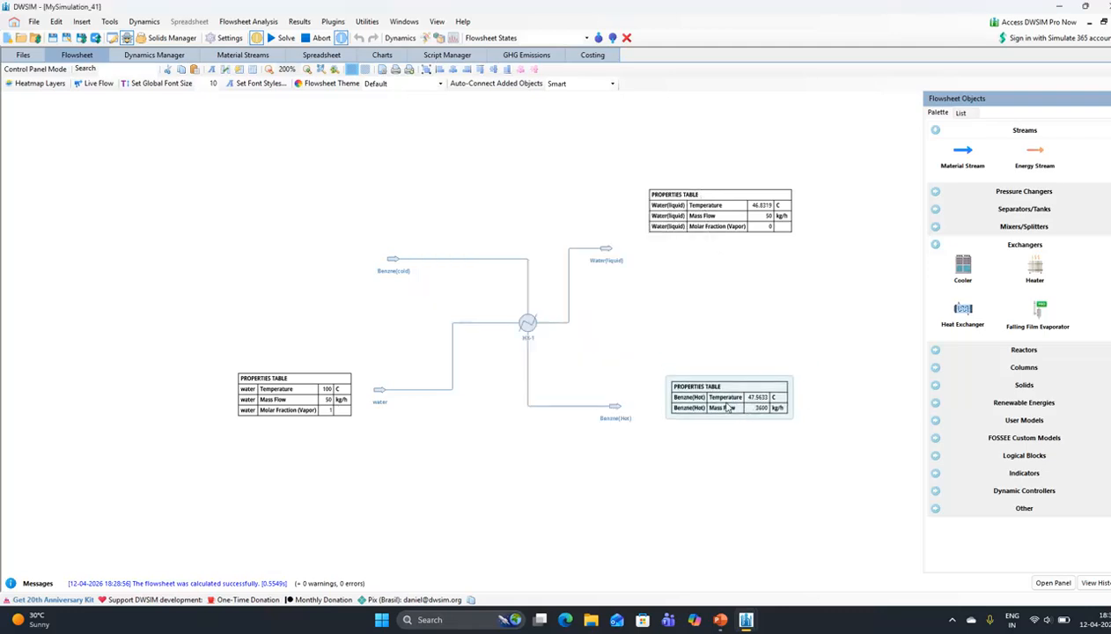
Set the water stream's mass flow to 100 kg/h and bring the whole flowsheet with its property tables into view
left_click(379, 394)
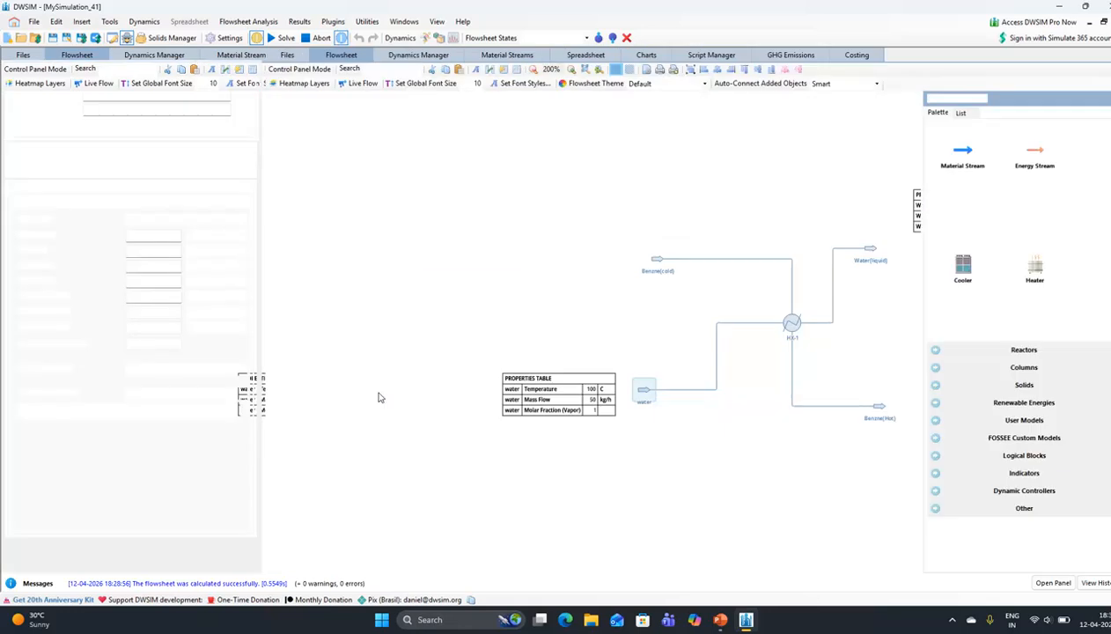
left_click(172, 265)
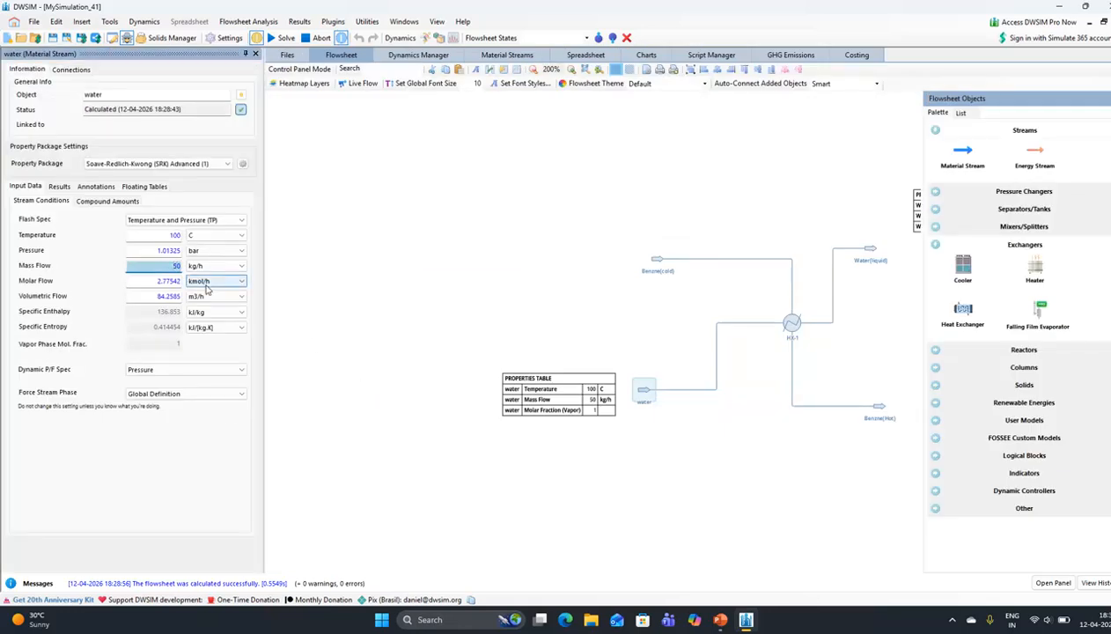
type("100")
key("Return")
left_click_drag(637, 330, 458, 313)
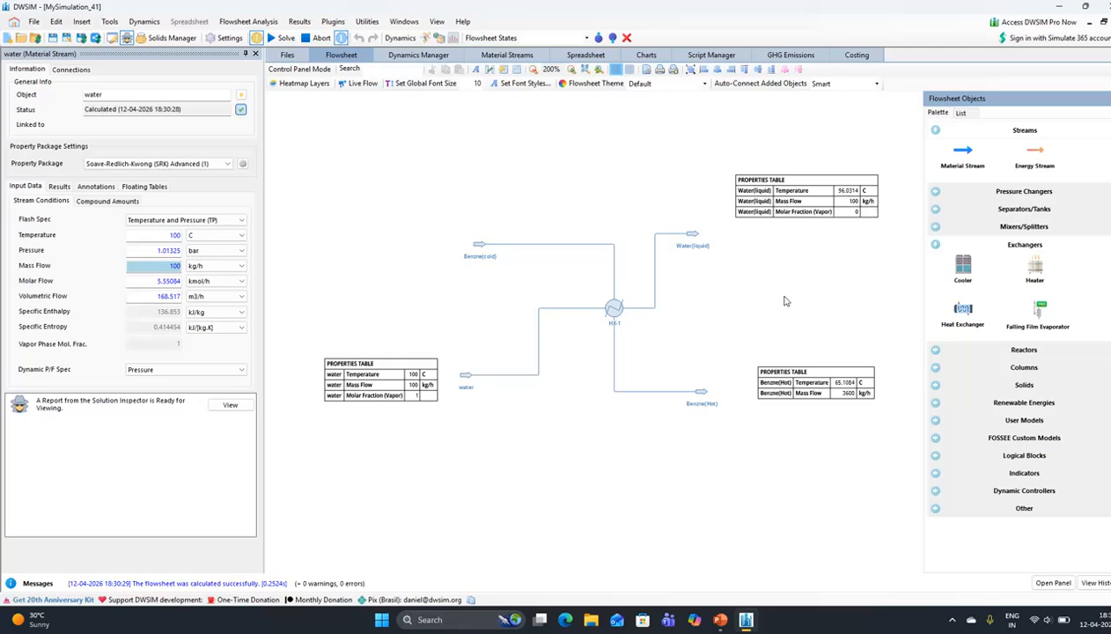
Try water stream mass flows of 110 and 112 kg/h, recalculating the flowsheet for each value
left_click(172, 264)
type("110")
key("Return")
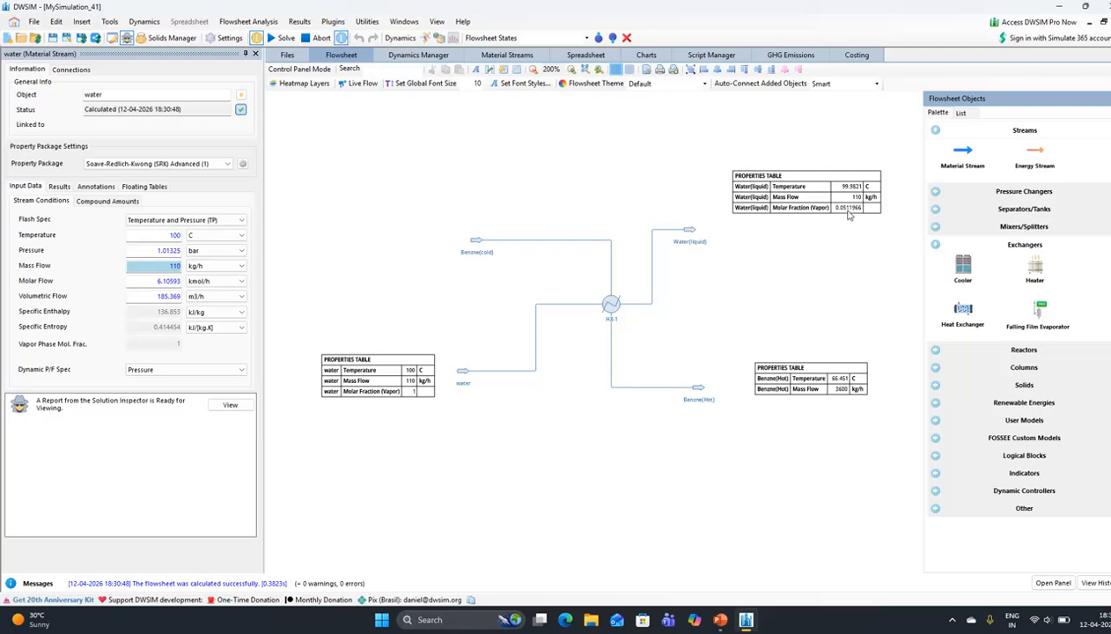
left_click(180, 265)
type("112")
key("Return")
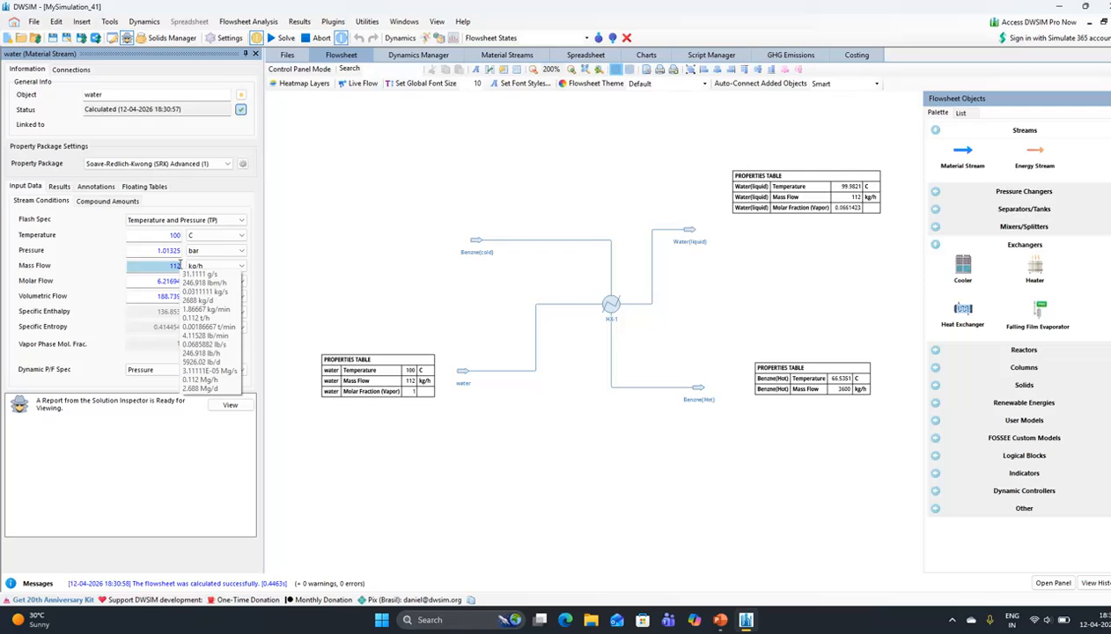
Try higher water stream mass flows of 118, 120 and 125 kg/h, recalculating for each value
type("8")
key("Return")
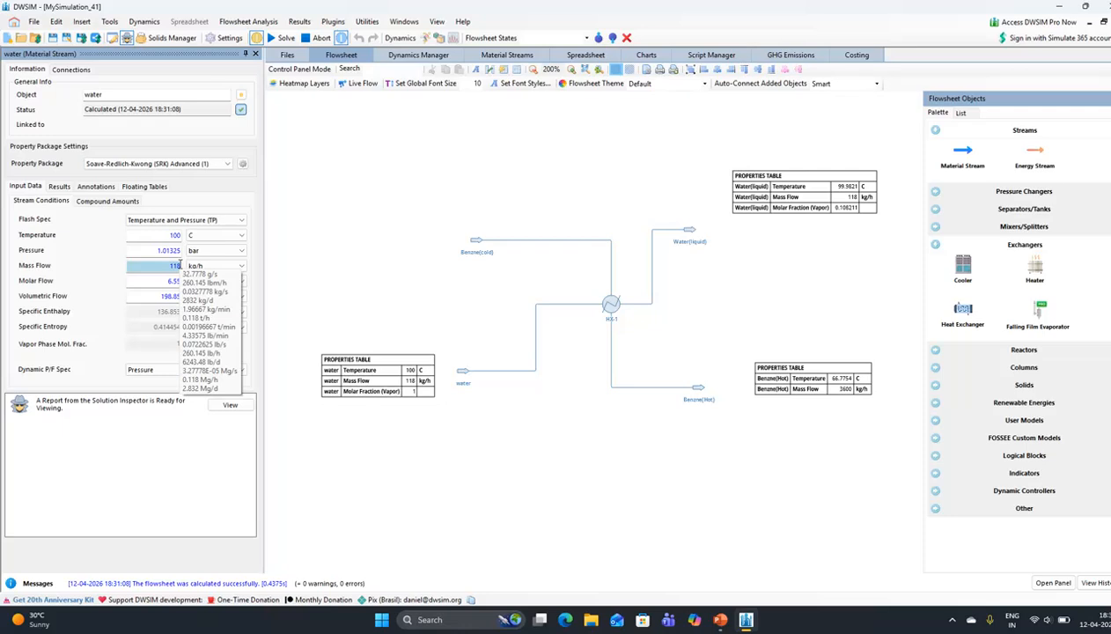
type("120")
key("Return")
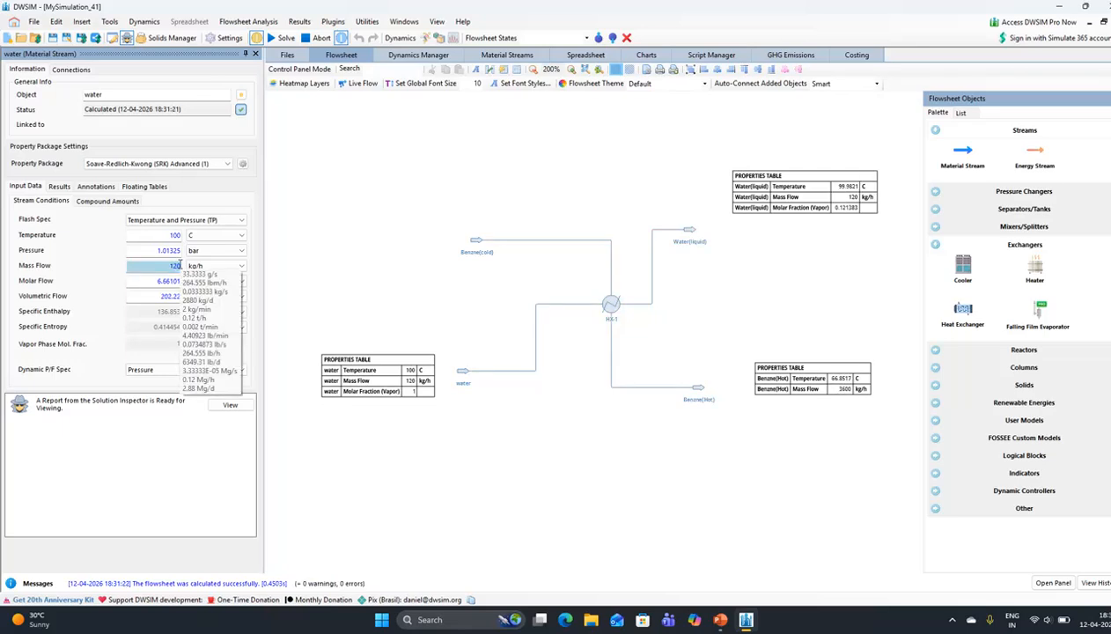
type("125")
key("Return")
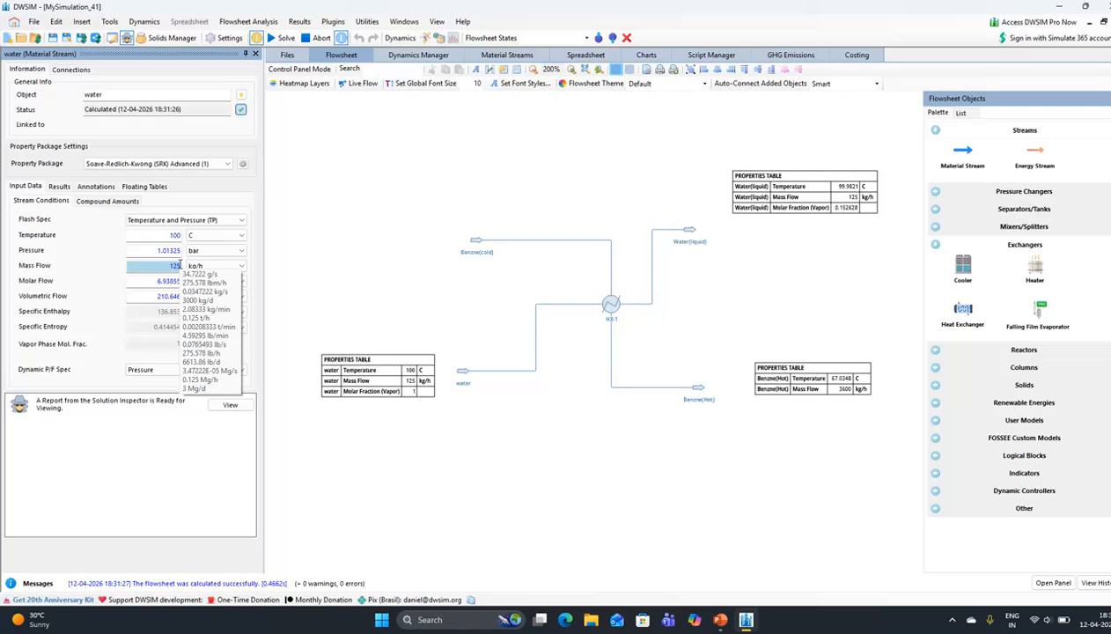
Try reduced water stream mass flows of 113, 115 and 116 kg/h, recalculating for each value
type("113")
key("Return")
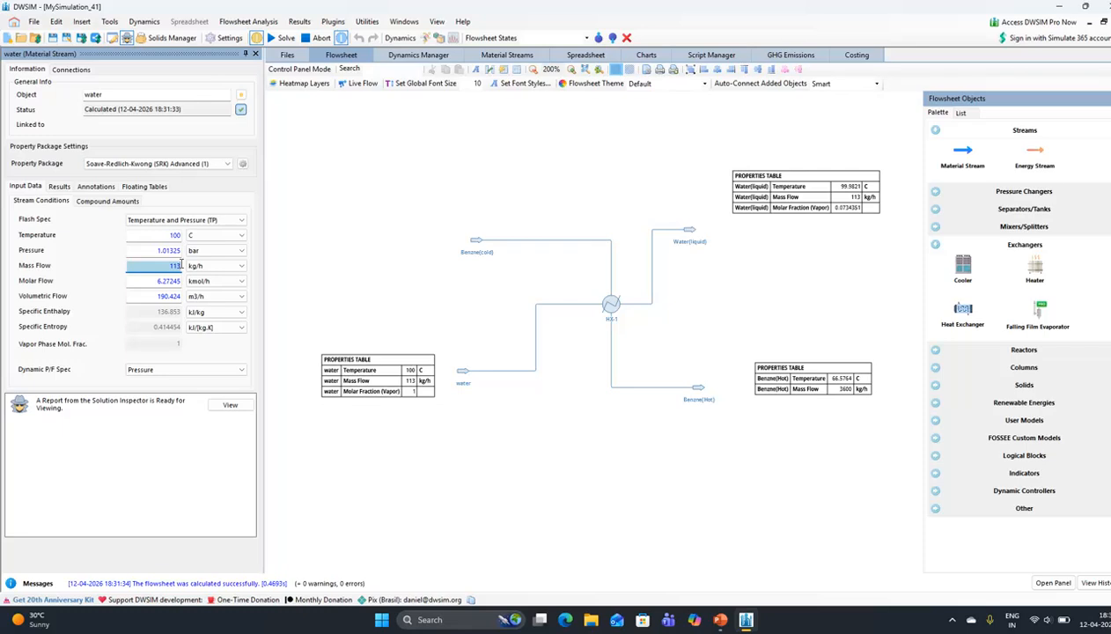
type("5")
key("Return")
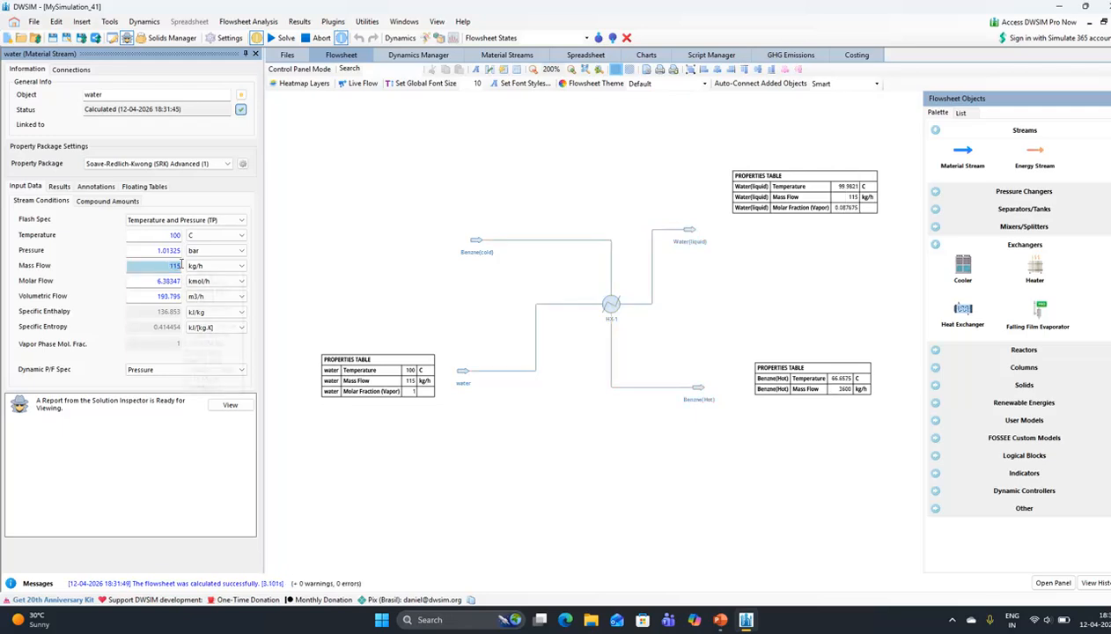
mouse_move(181, 264)
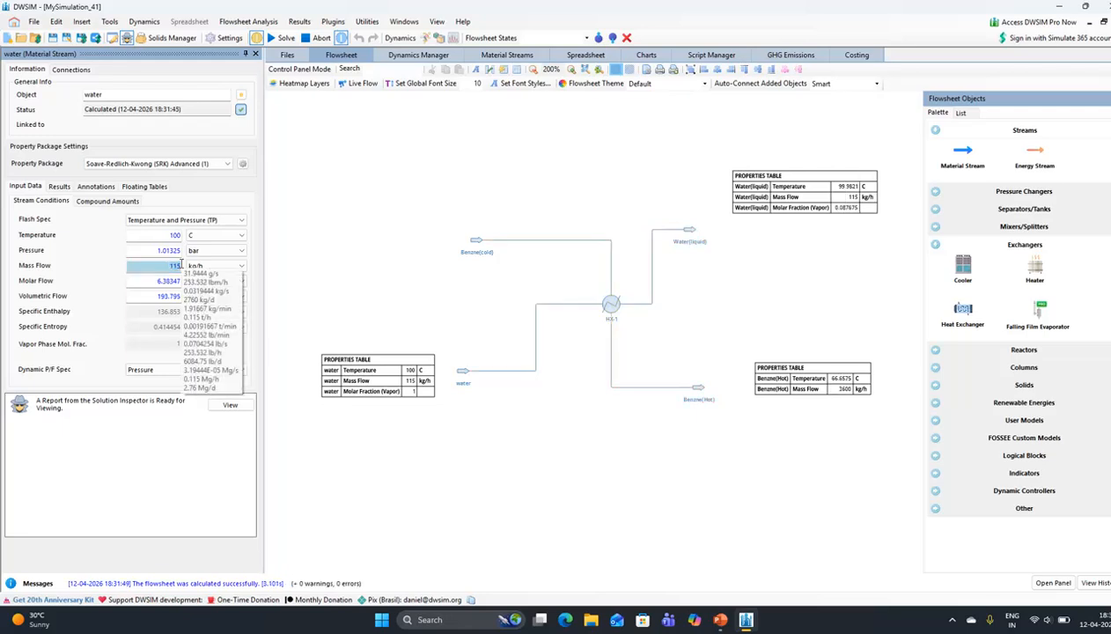
key("Return")
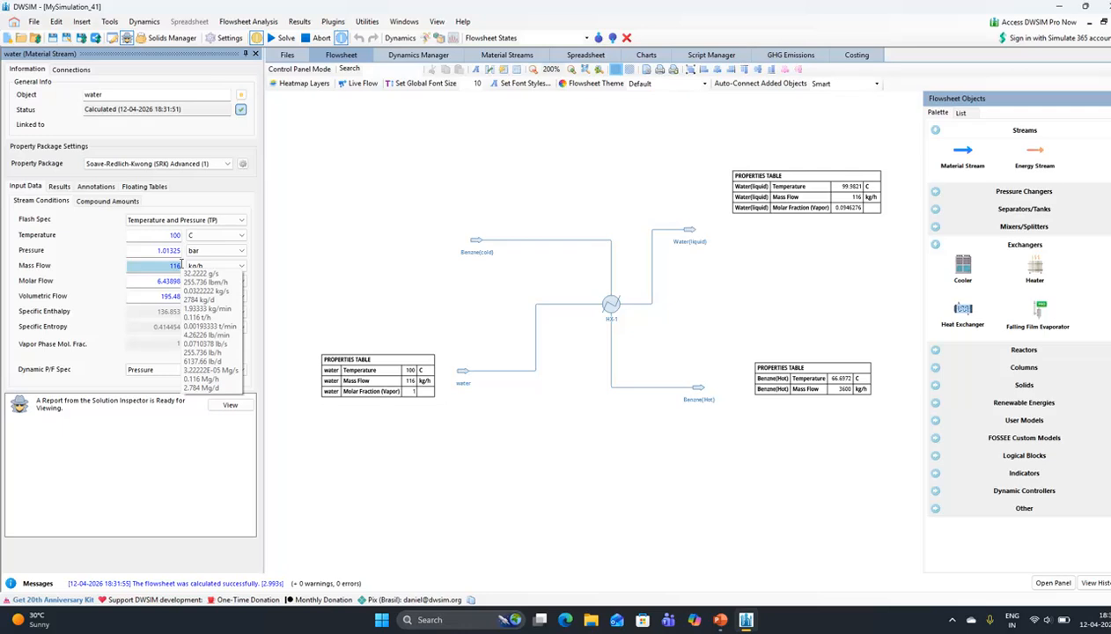
Test the water stream's mass flow at 117 kg/h and return it to 116 kg/h
type("7")
key("Return")
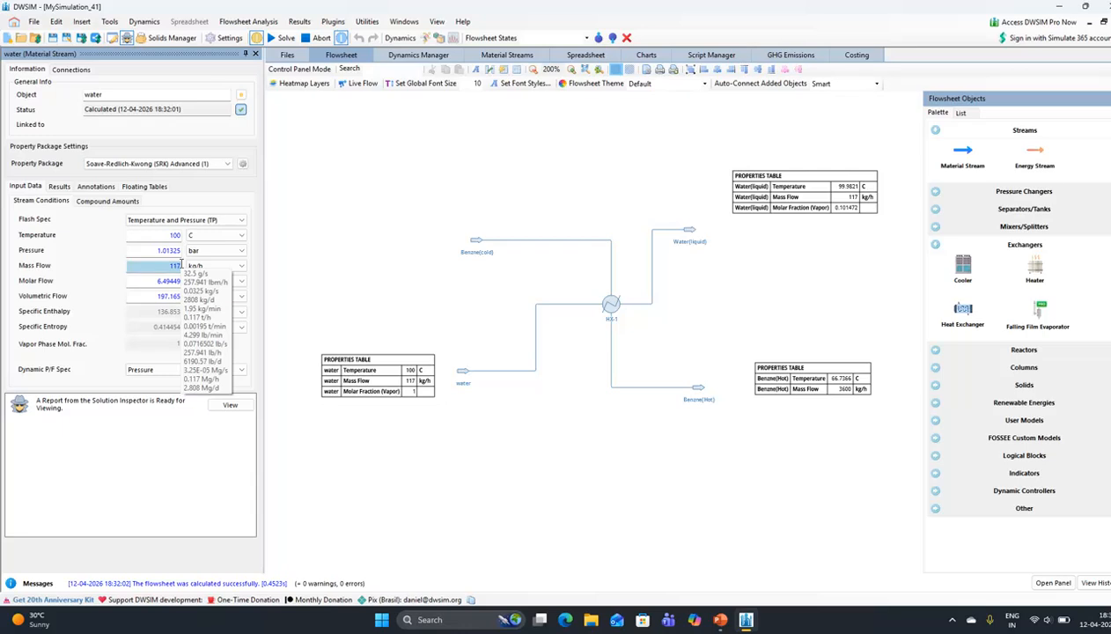
key("Return")
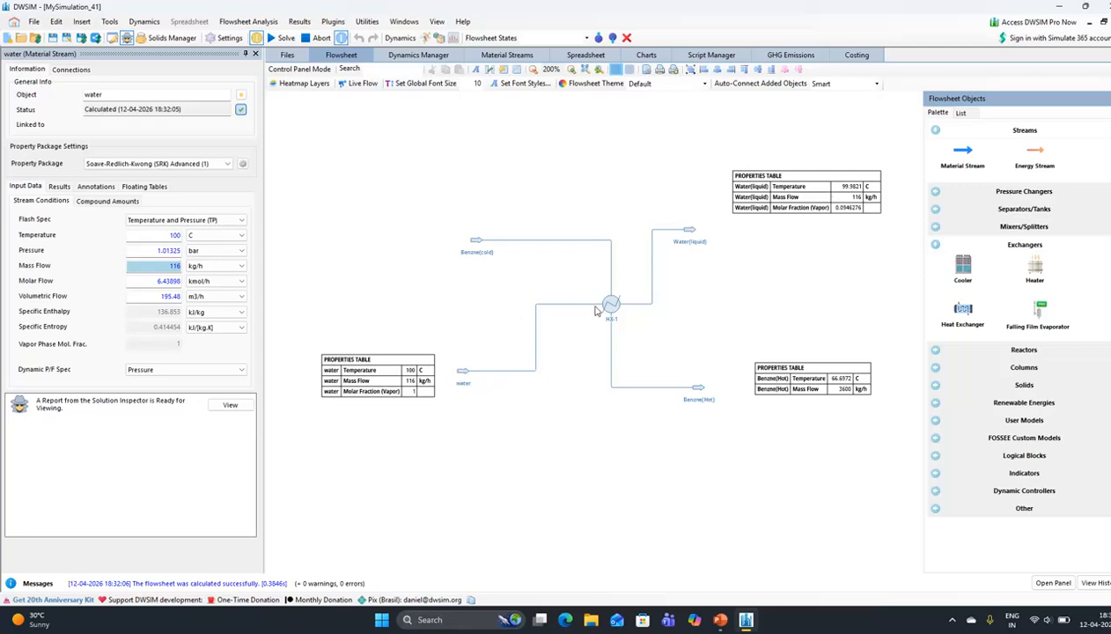
Review the cold benzene stream's input conditions and the results of heat exchanger HX-1
left_click(476, 240)
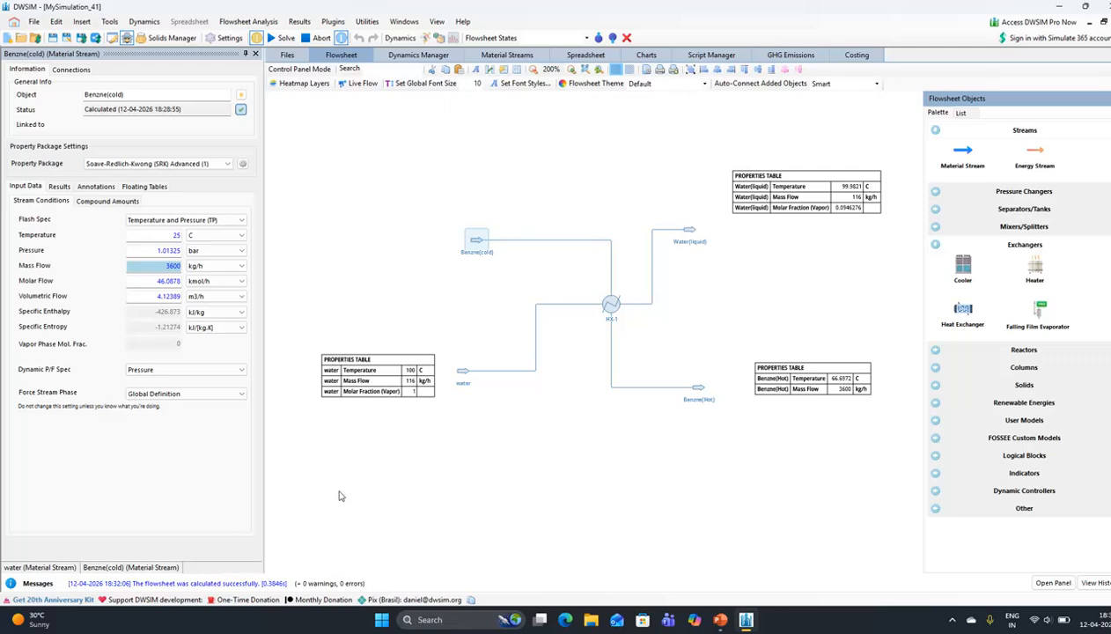
left_click(848, 389)
mouse_move(616, 310)
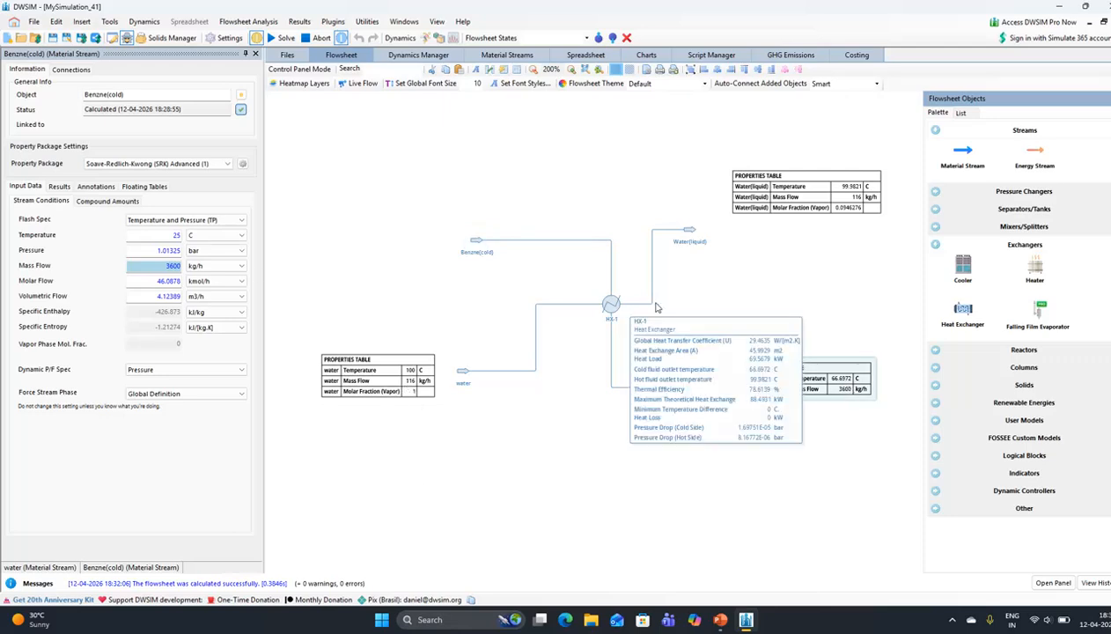
Try HX-1's fouling factor calculation type for shell and tube exchangers with a cold fluid outlet temperature of 60 C
left_click(604, 305)
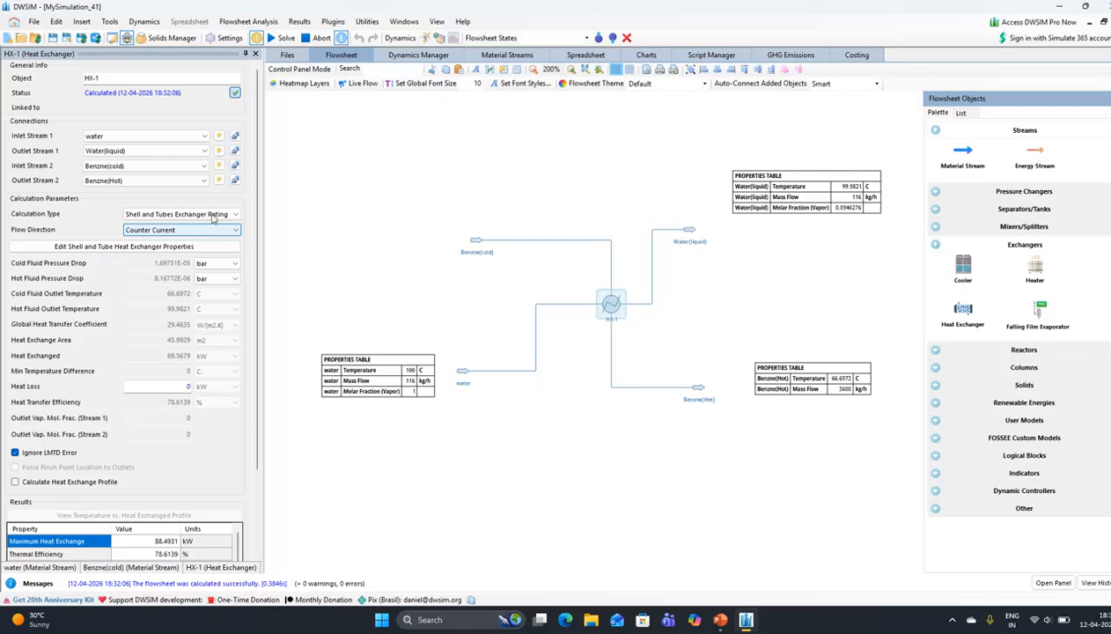
left_click(201, 222)
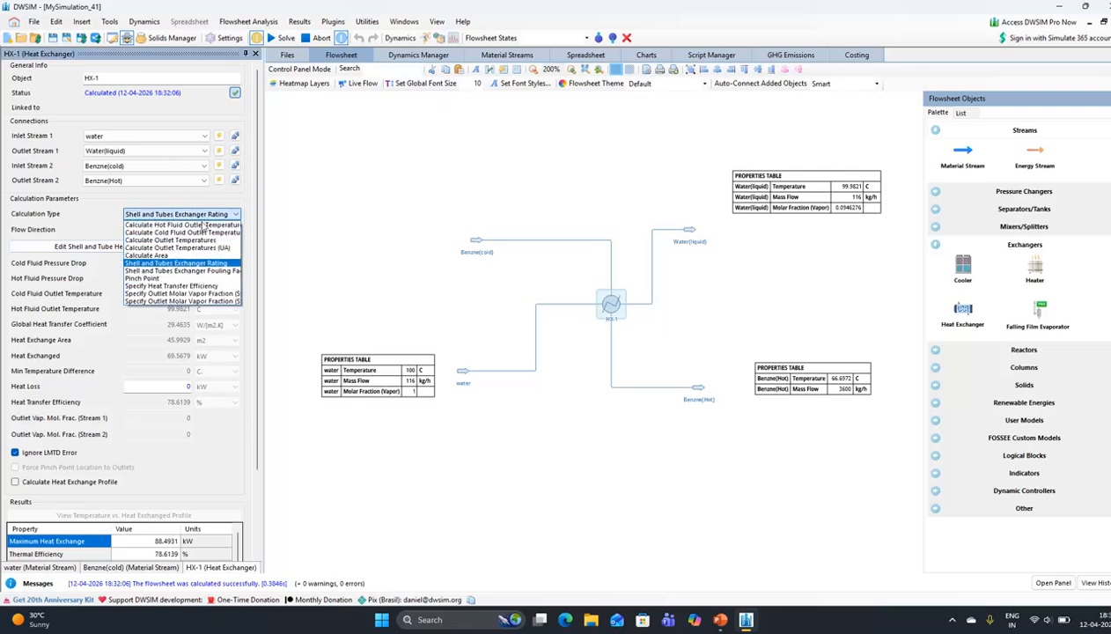
left_click(199, 275)
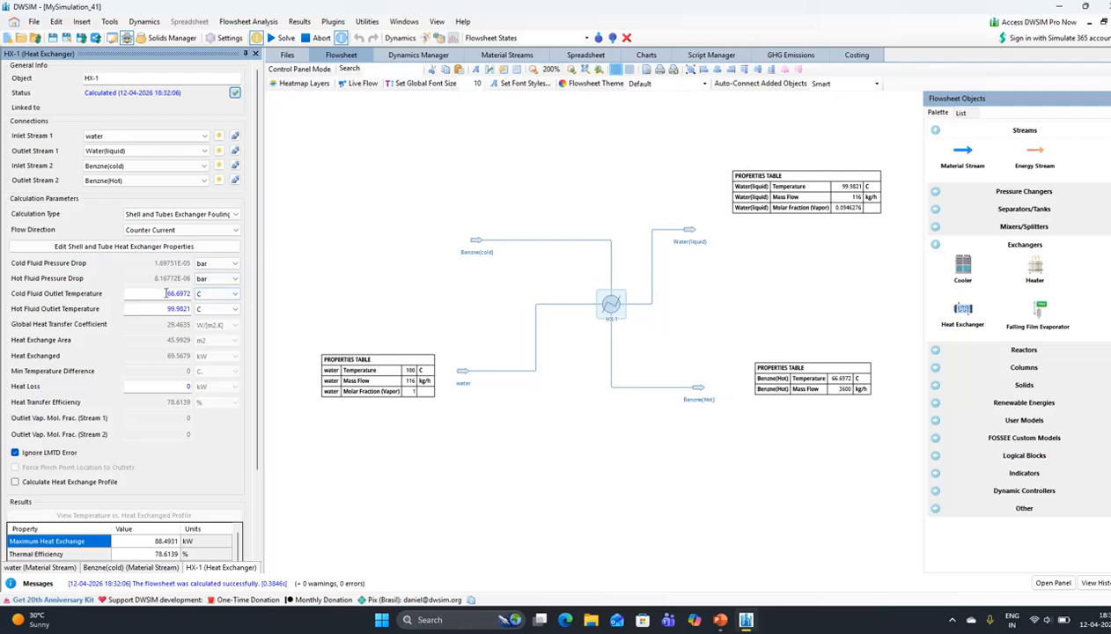
left_click_drag(165, 294, 201, 293)
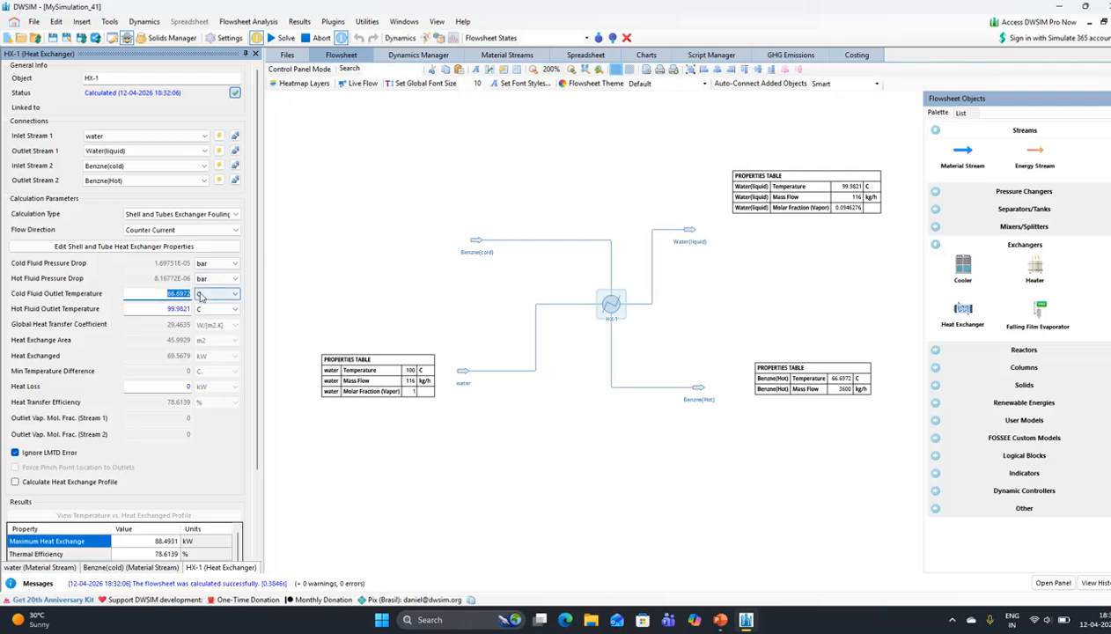
type("6")
type("0")
key("Return")
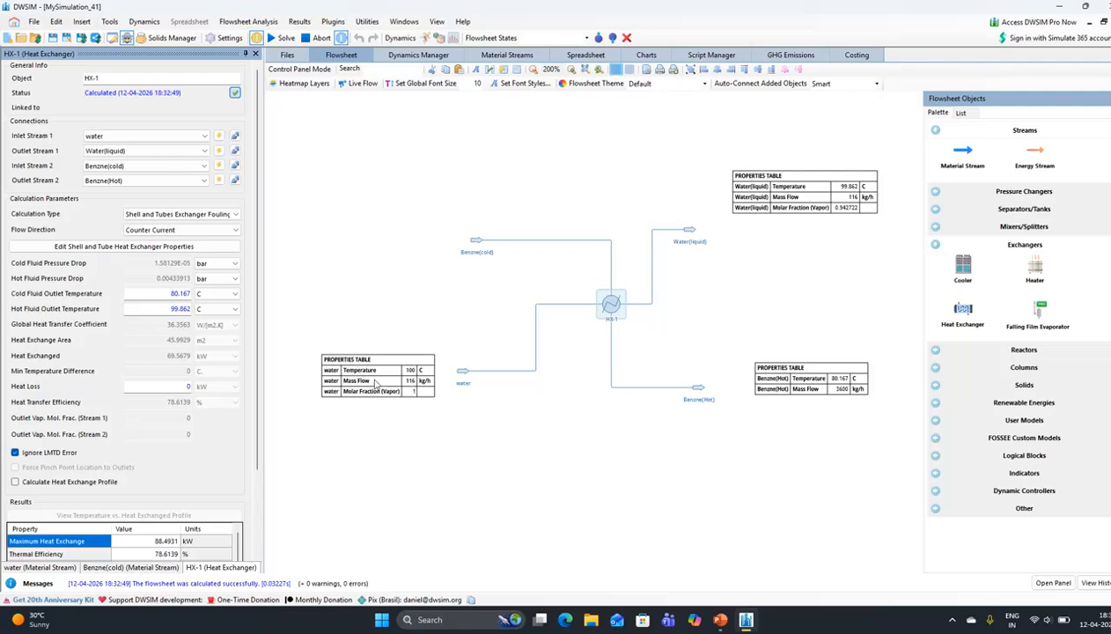
Try a cold fluid outlet temperature of 80.1669 C for HX-1 and recalculate
double_click(162, 293)
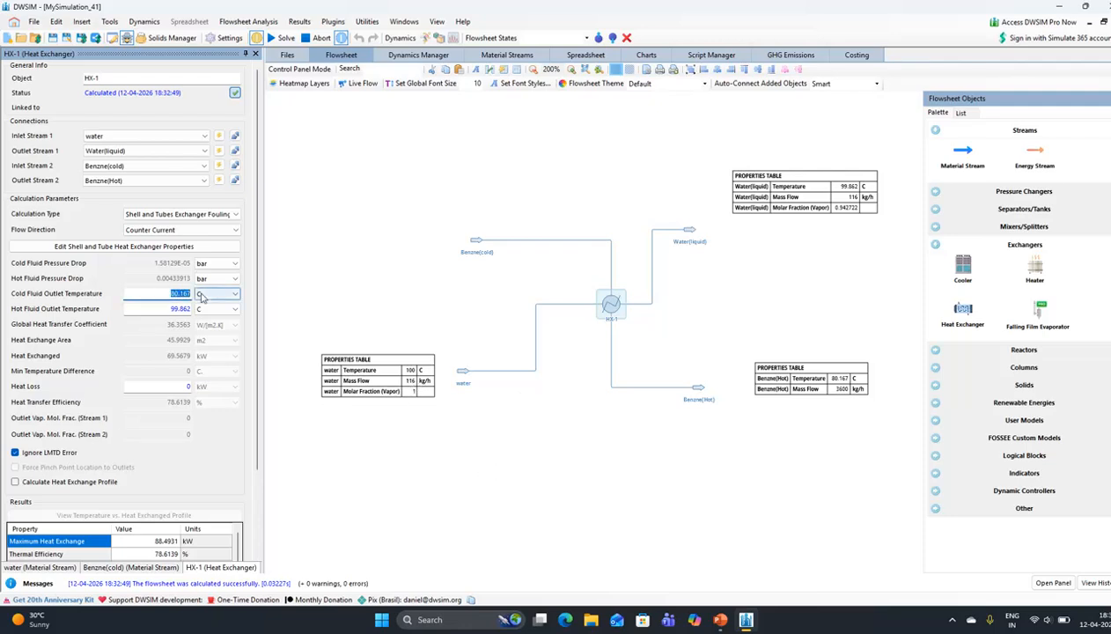
type("80.1669")
key("Return")
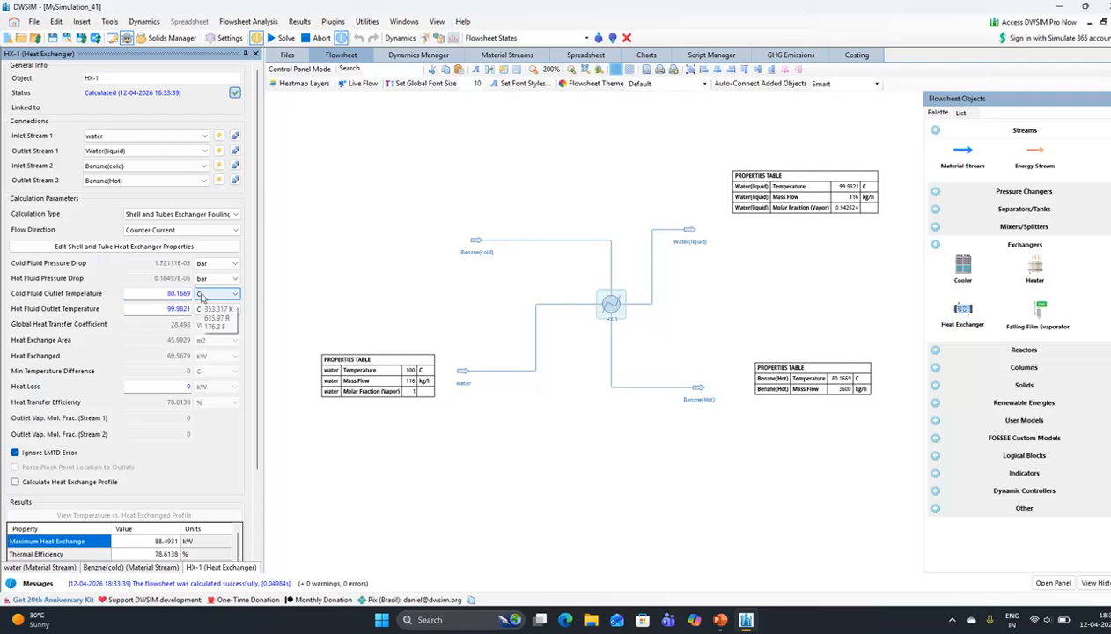
left_click(211, 300)
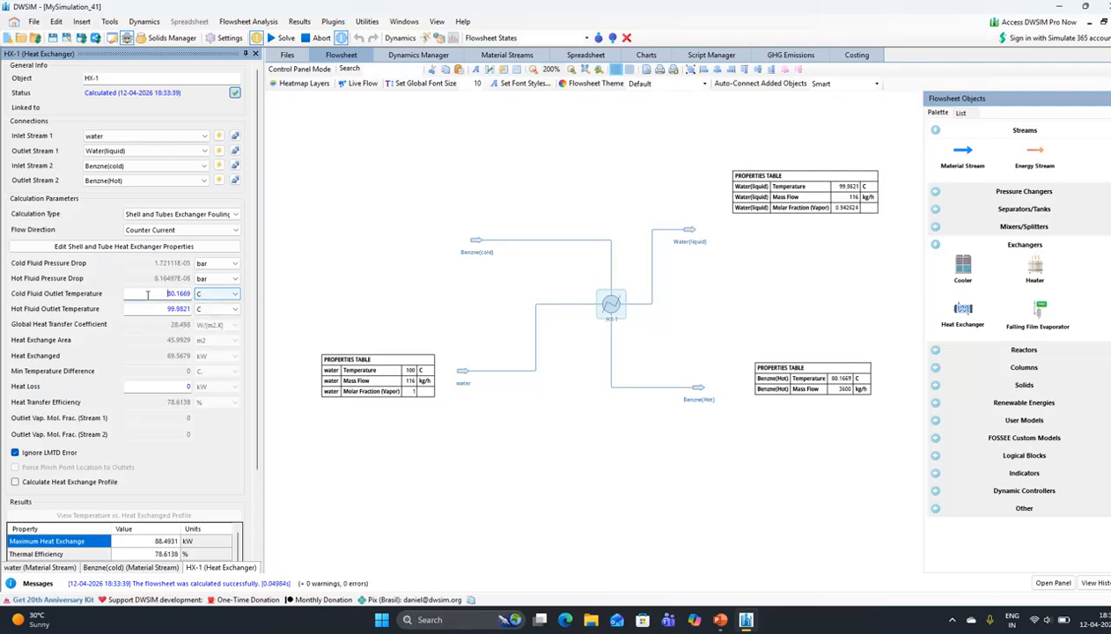
key("Return")
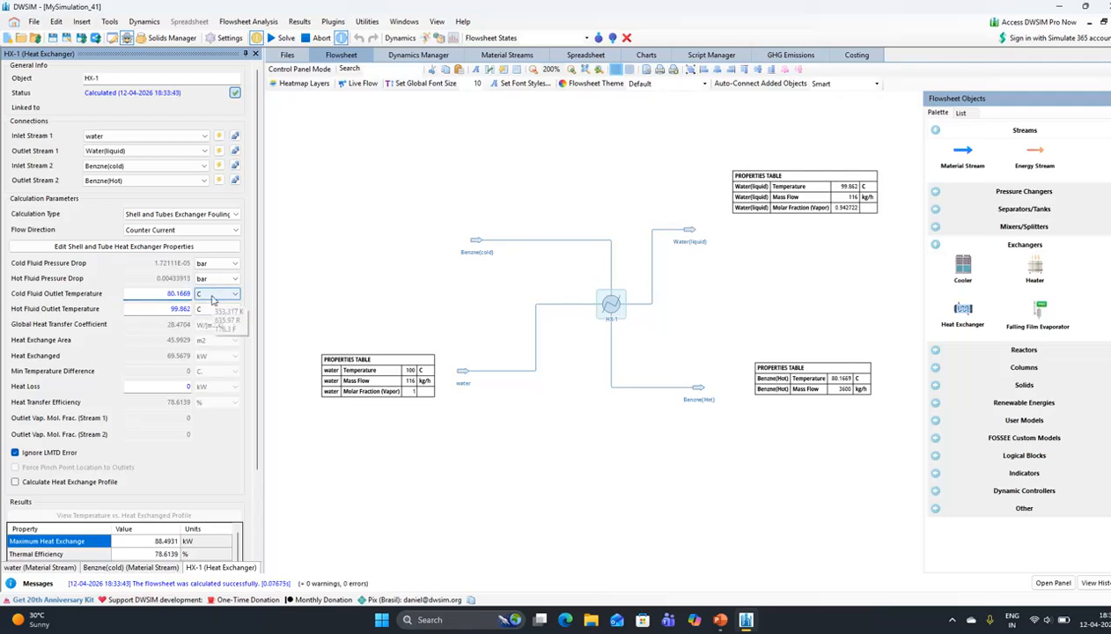
Return HX-1's calculation type to Shell and Tubes Exchanger Rating and solve the flowsheet
left_click(226, 220)
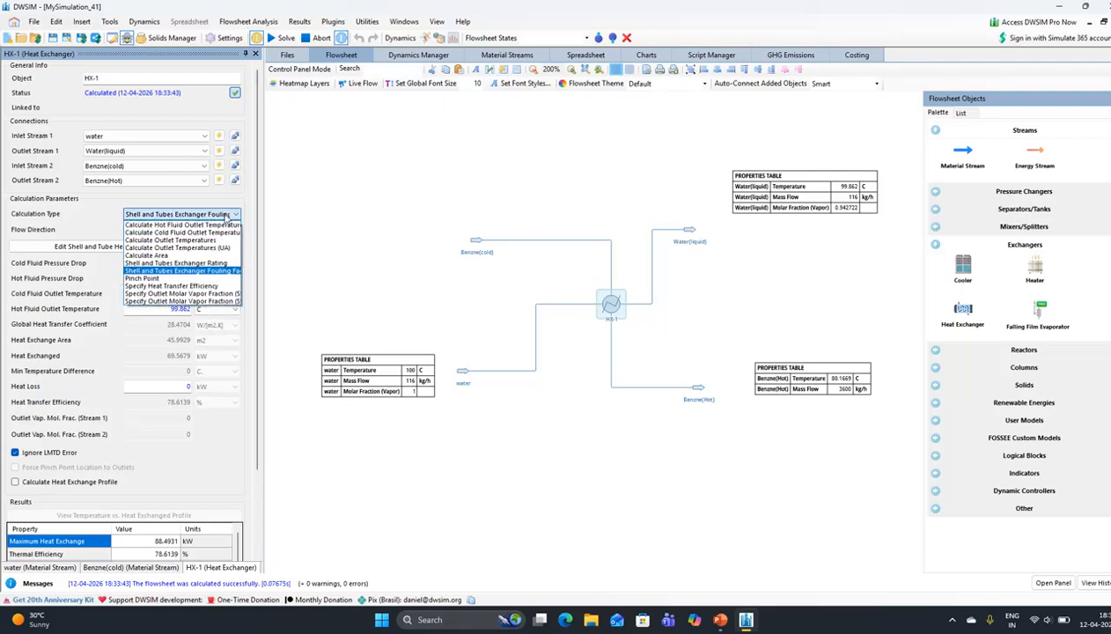
left_click(189, 257)
left_click(280, 39)
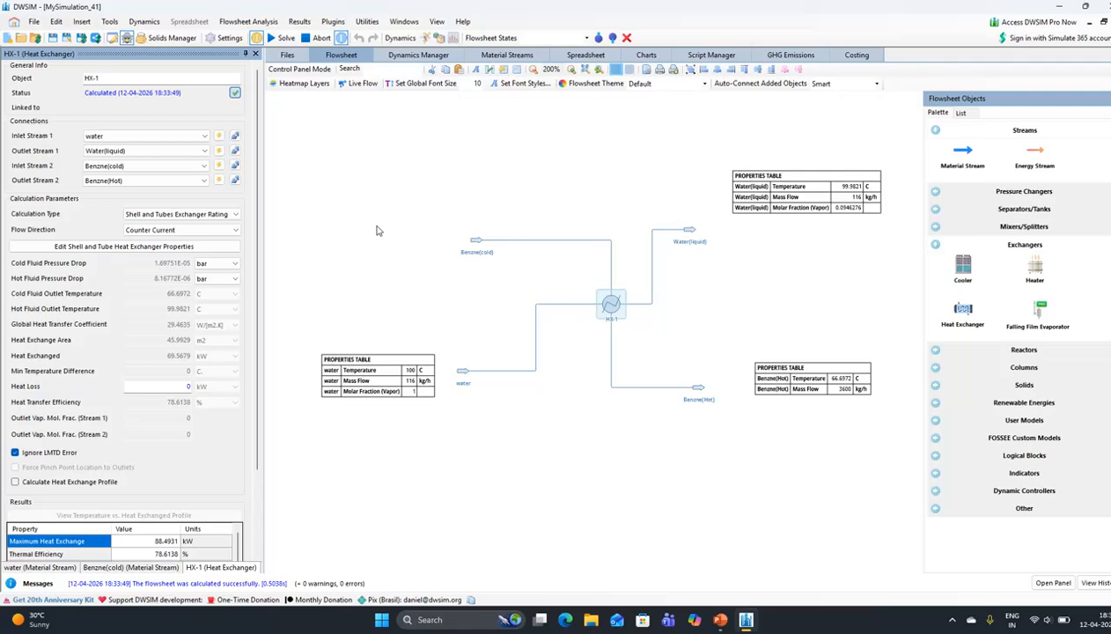
left_click_drag(486, 296, 466, 299)
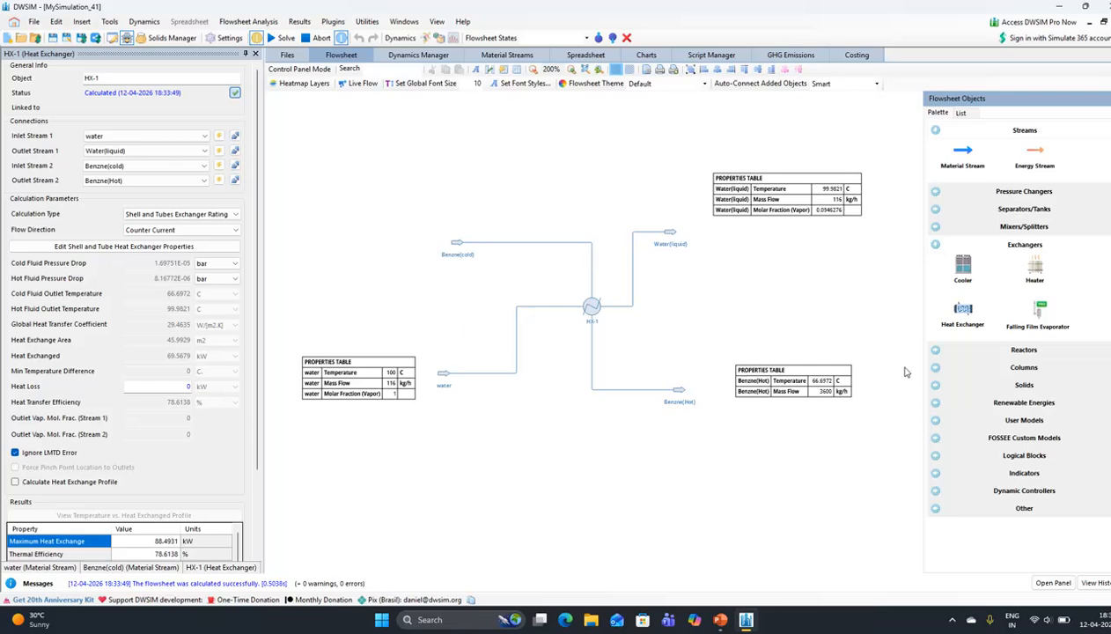
left_click_drag(690, 334, 710, 338)
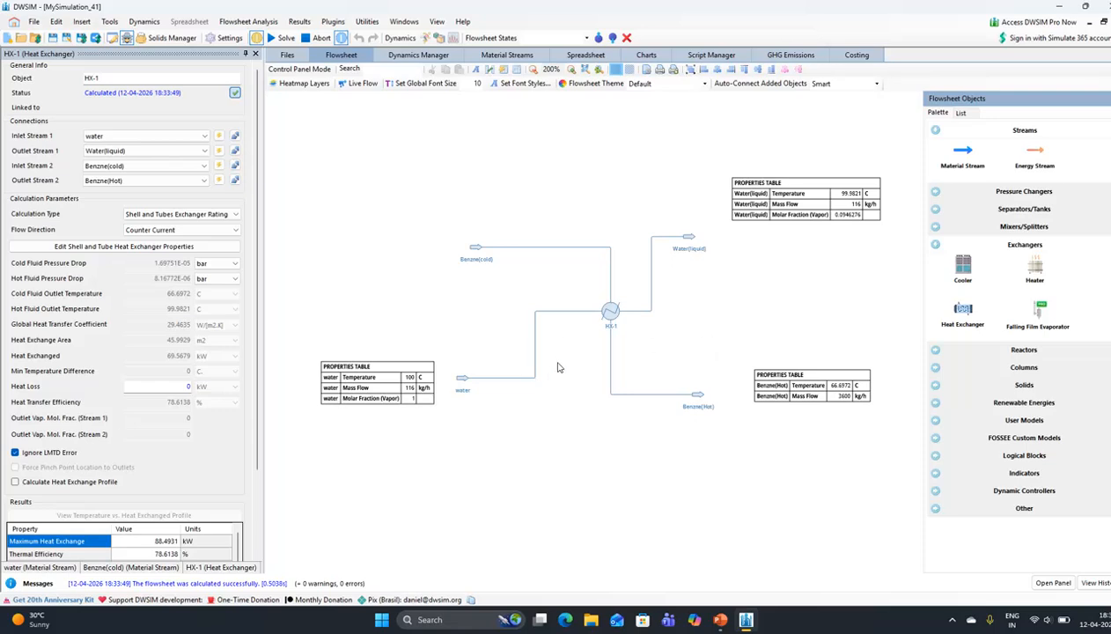
left_click_drag(553, 361, 551, 370)
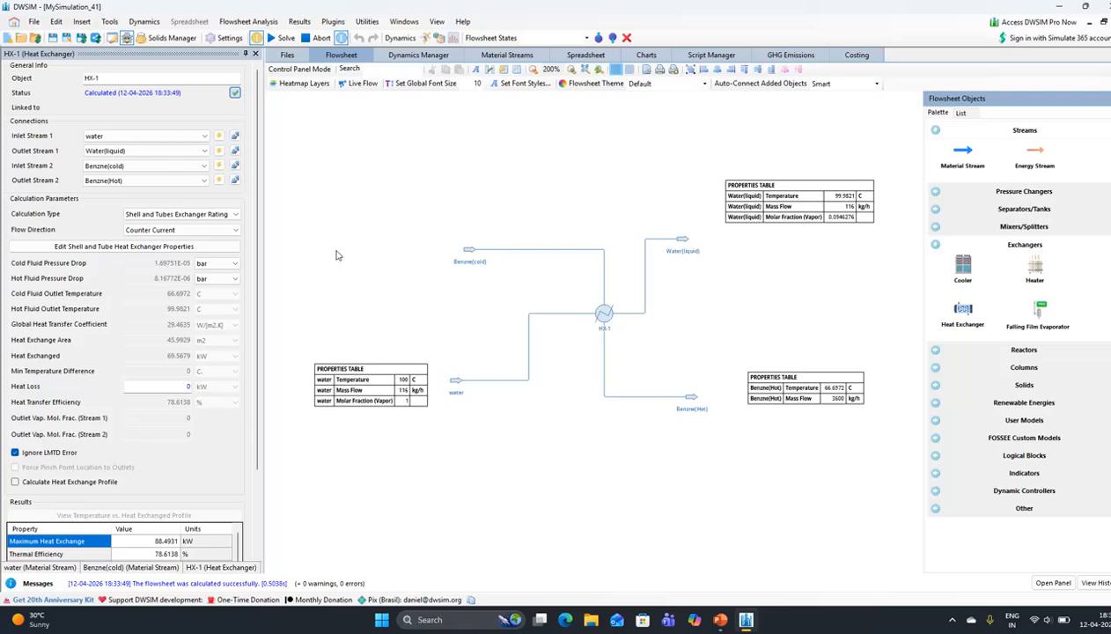
Review HX-1's calculation type and its shell and tube geometry properties, including the tube length, leaving the values as they are
left_click(180, 217)
left_click(282, 217)
left_click(187, 246)
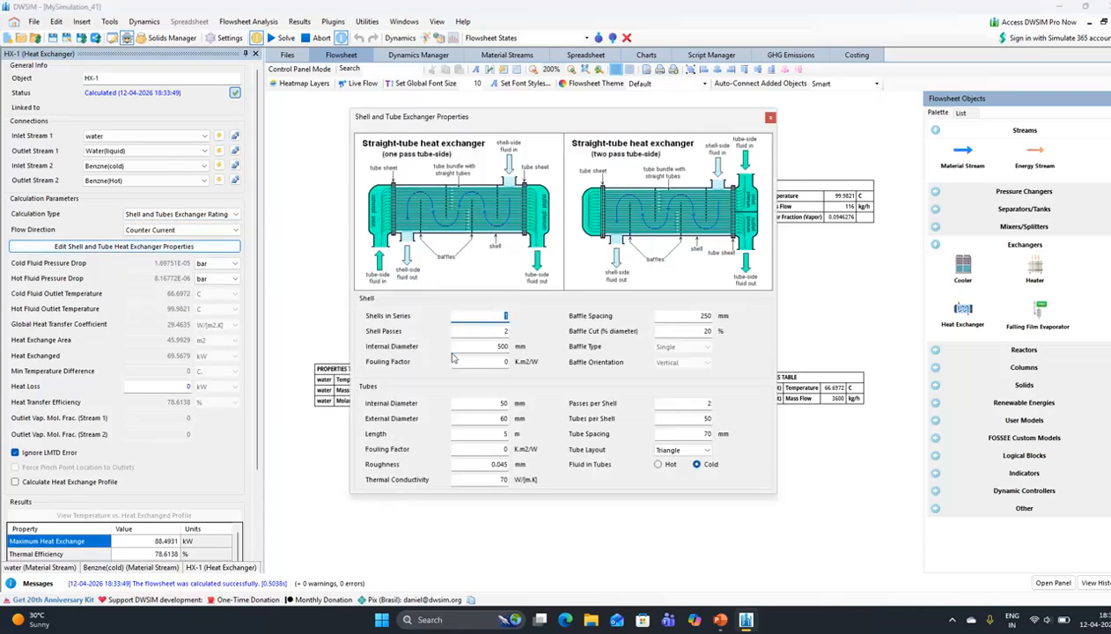
left_click(508, 434)
left_click(769, 117)
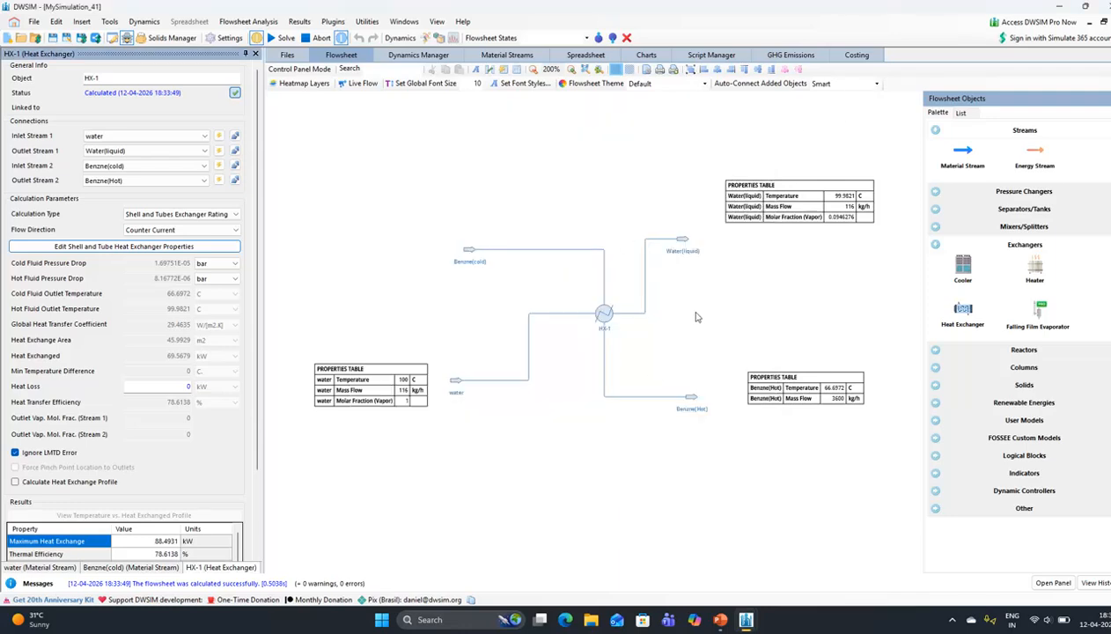